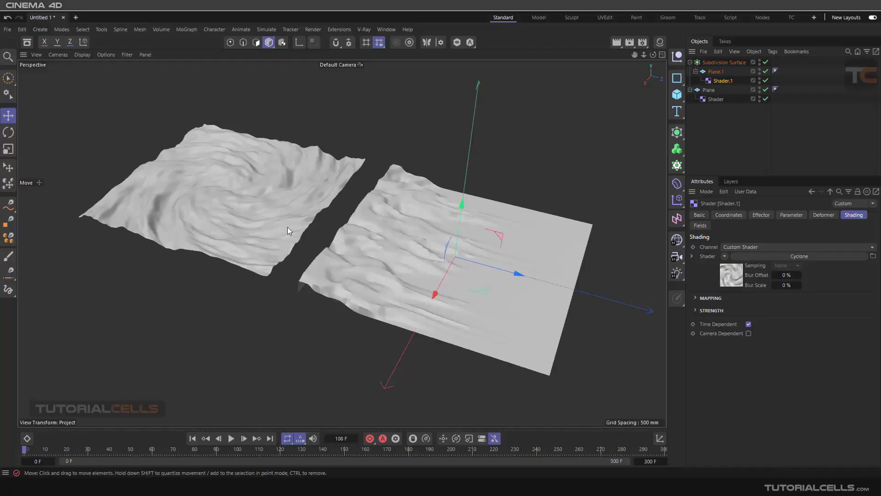
Play the animation and inspect the Fire and Cyclone Shader effectors' settings.
{"action": "middle_click_drag", "start_coordinate": [302, 247], "coordinate": [324, 280], "text": "alt"}
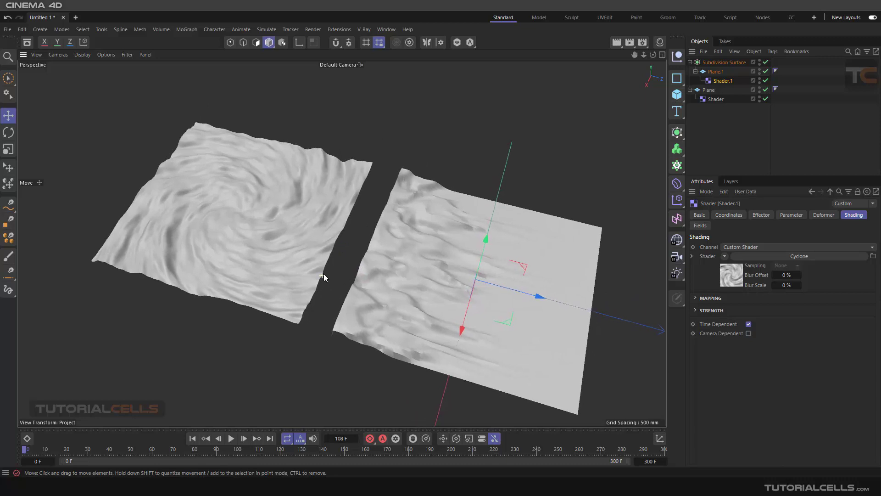
{"action": "left_click", "coordinate": [231, 439]}
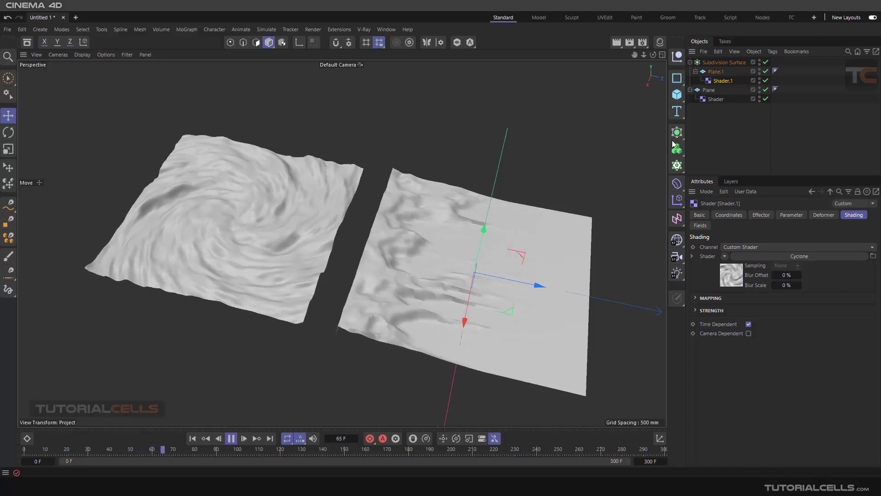
{"action": "left_click", "coordinate": [717, 99]}
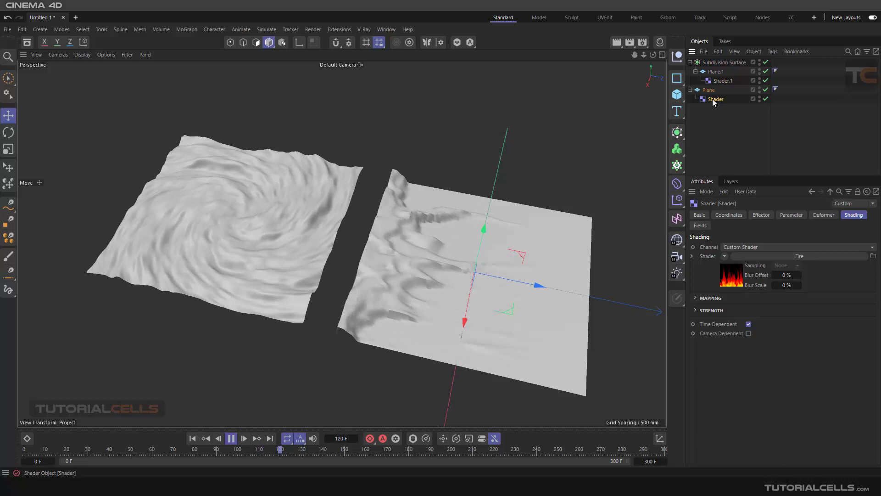
{"action": "left_click", "coordinate": [720, 81]}
{"action": "left_click", "coordinate": [187, 29]}
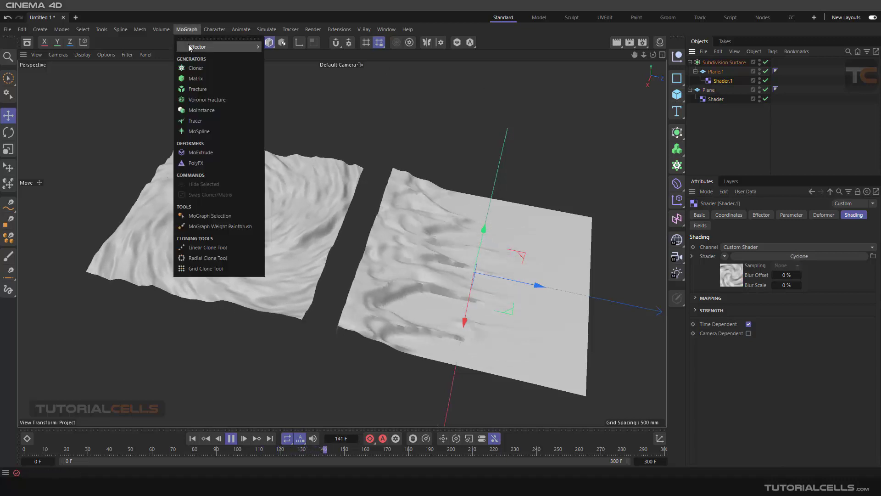
{"action": "left_click", "coordinate": [714, 104]}
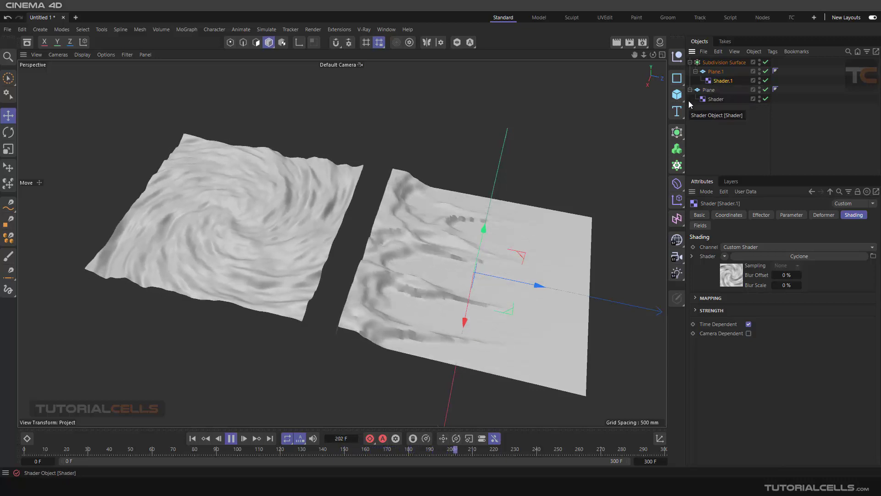
Browse the shader list unchanged, then orbit to a near-horizontal view of both planes.
{"action": "left_click", "coordinate": [725, 256]}
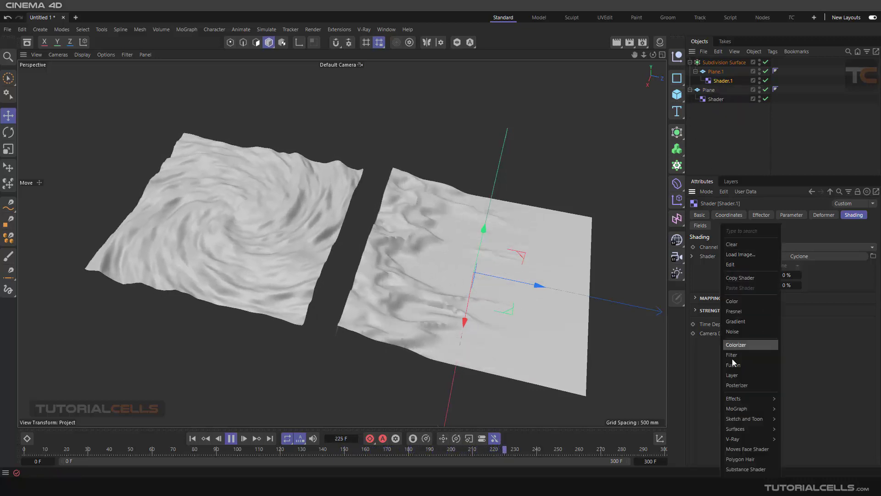
{"action": "mouse_move", "coordinate": [744, 433]}
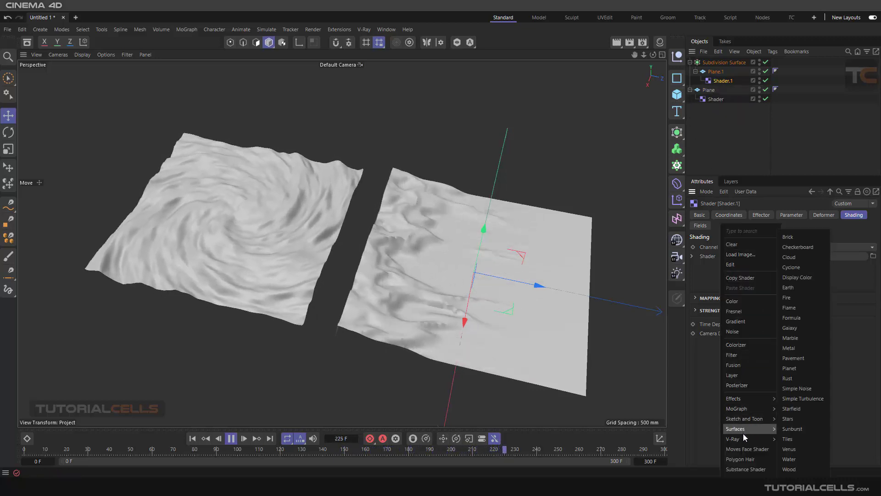
{"action": "left_click", "coordinate": [842, 327]}
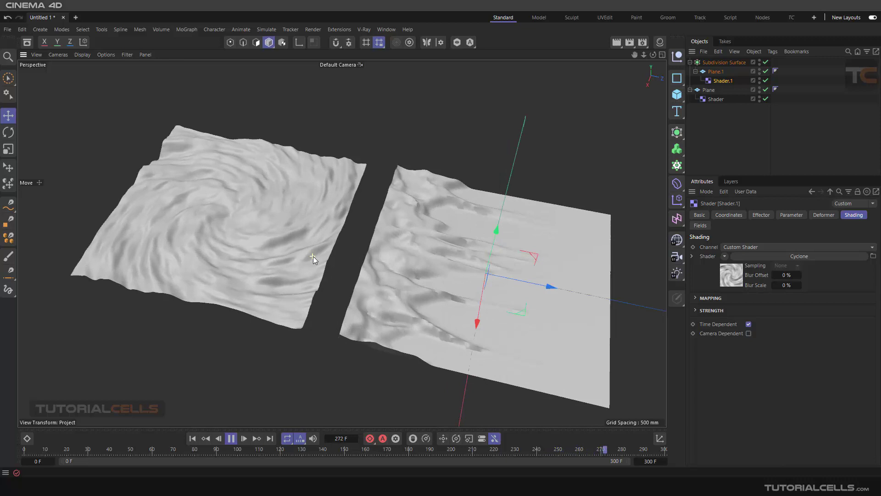
{"action": "left_click_drag", "start_coordinate": [342, 253], "coordinate": [341, 213], "text": "alt"}
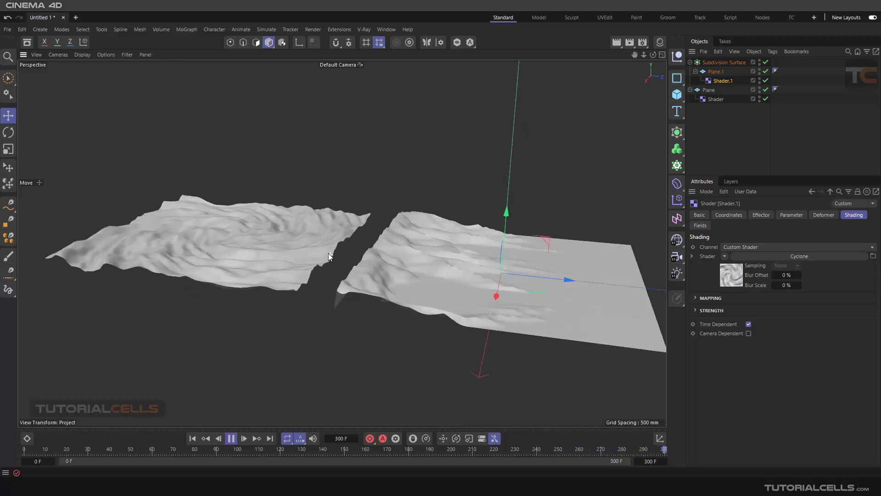
{"action": "left_click_drag", "start_coordinate": [328, 252], "coordinate": [249, 384], "text": "alt"}
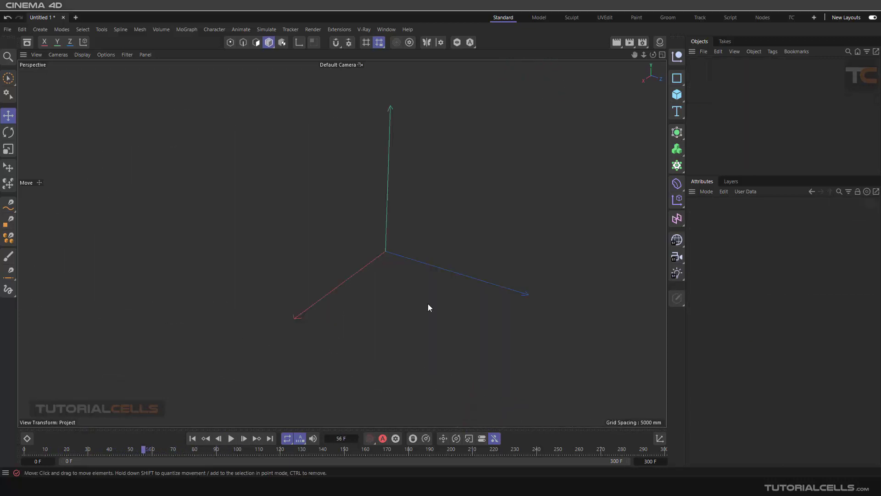
Add a 4000 mm Plane primitive and move it up-left beside the other plane.
{"action": "left_click", "coordinate": [673, 95]}
{"action": "left_click", "coordinate": [707, 125]}
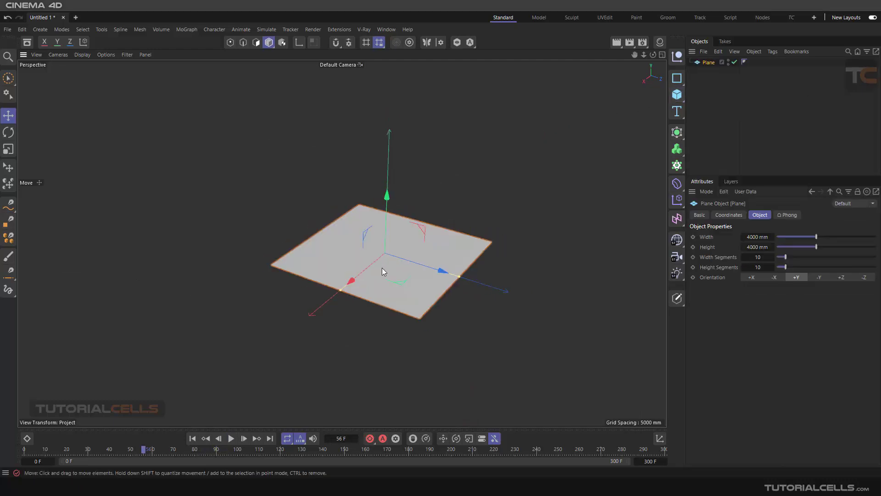
{"action": "left_click_drag", "start_coordinate": [404, 274], "coordinate": [278, 208]}
{"action": "scroll", "coordinate": [349, 236], "scroll_direction": "up", "scroll_amount": 3}
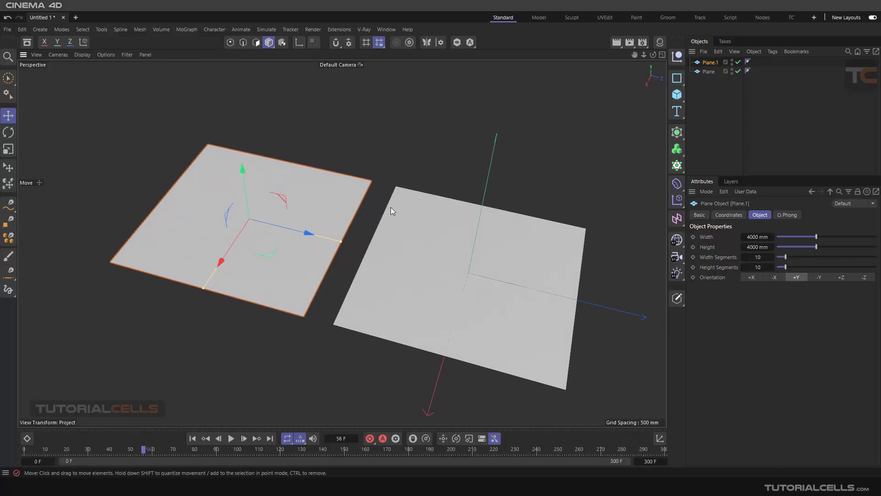
With both planes selected and Gouraud Shading (Lines) on, set Width and Height Segments to 100.
{"action": "left_click", "coordinate": [709, 71], "text": "ctrl"}
{"action": "left_click", "coordinate": [90, 56]}
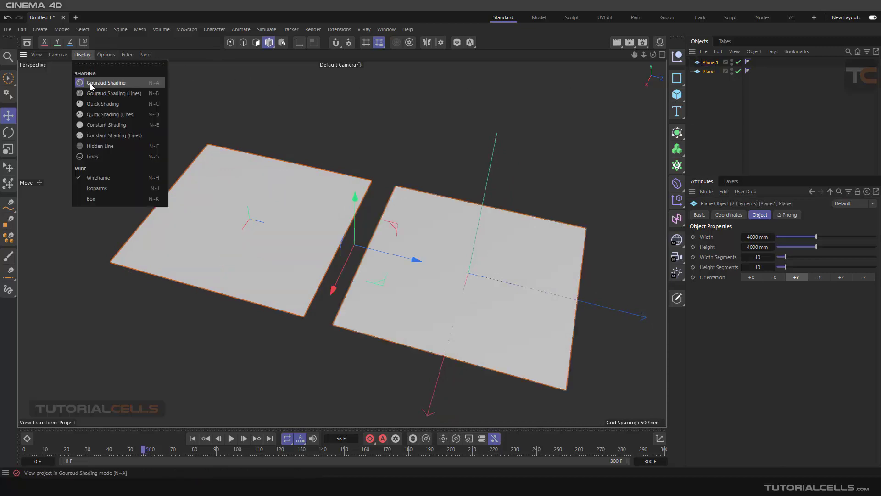
{"action": "left_click", "coordinate": [94, 92]}
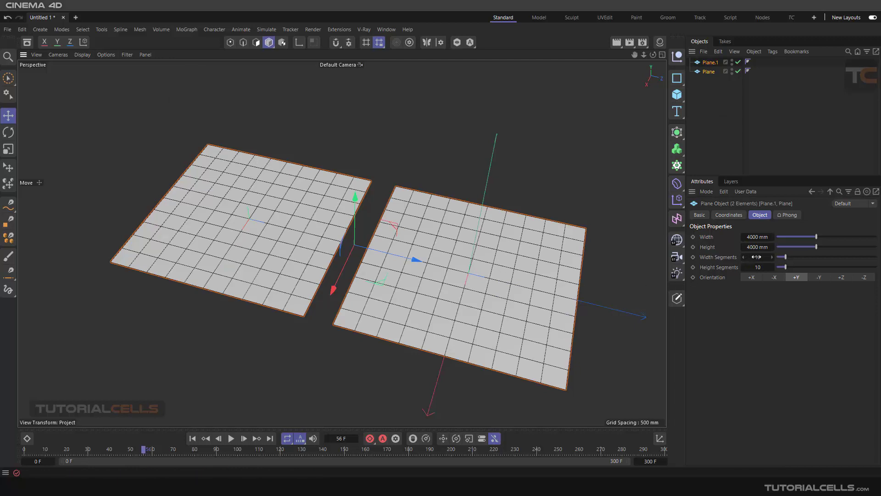
{"action": "left_click", "coordinate": [764, 257]}
{"action": "left_click", "coordinate": [752, 268]}
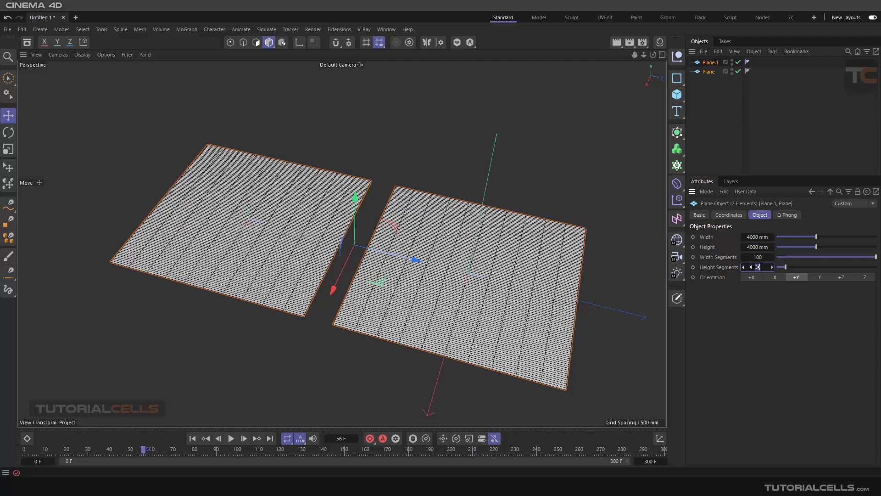
{"action": "type", "text": "100"}
{"action": "key", "text": "Return"}
{"action": "left_click_drag", "start_coordinate": [447, 312], "coordinate": [429, 282], "text": "alt"}
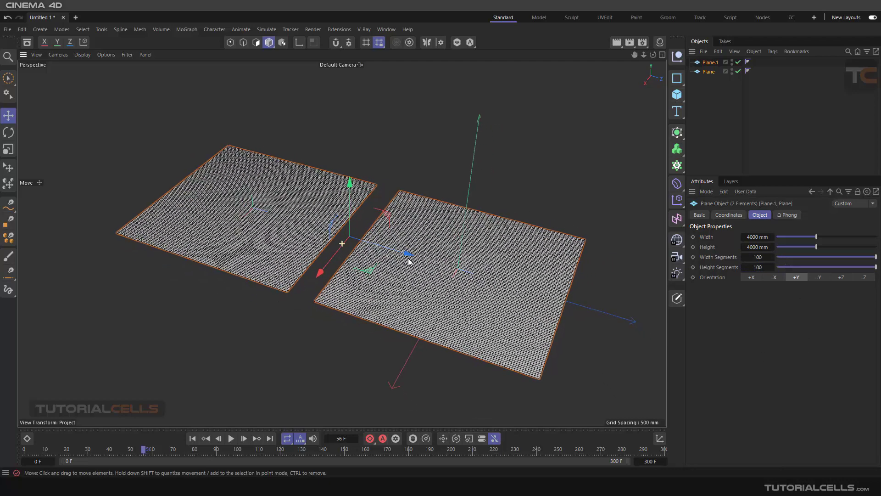
Switch the viewport back to plain Gouraud Shading and deselect both planes.
{"action": "left_click", "coordinate": [82, 55]}
{"action": "left_click", "coordinate": [93, 84]}
{"action": "left_click_drag", "start_coordinate": [384, 223], "coordinate": [388, 228], "text": "alt"}
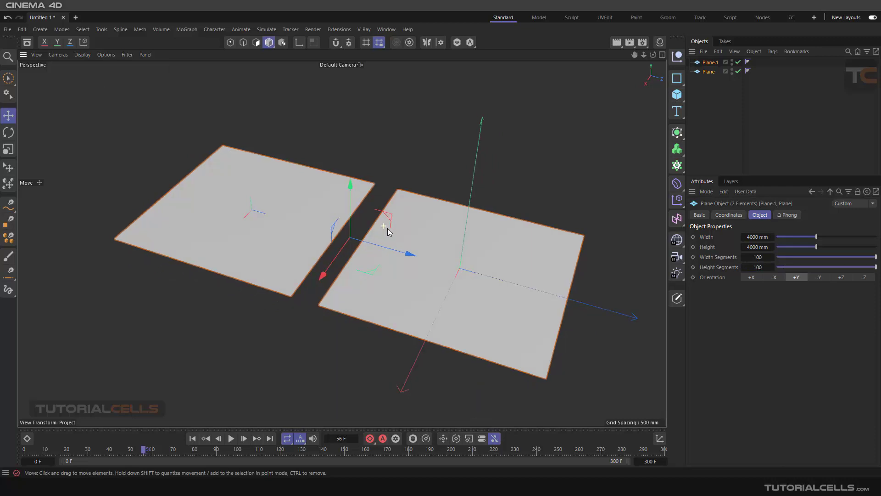
{"action": "left_click", "coordinate": [698, 90]}
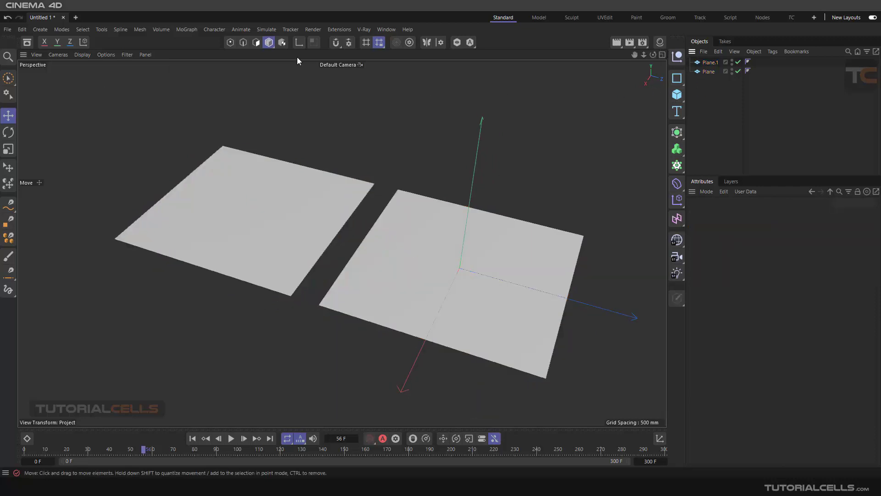
Add two Shader effectors from MoGraph > Effector.
{"action": "left_click", "coordinate": [187, 29]}
{"action": "mouse_move", "coordinate": [194, 48]}
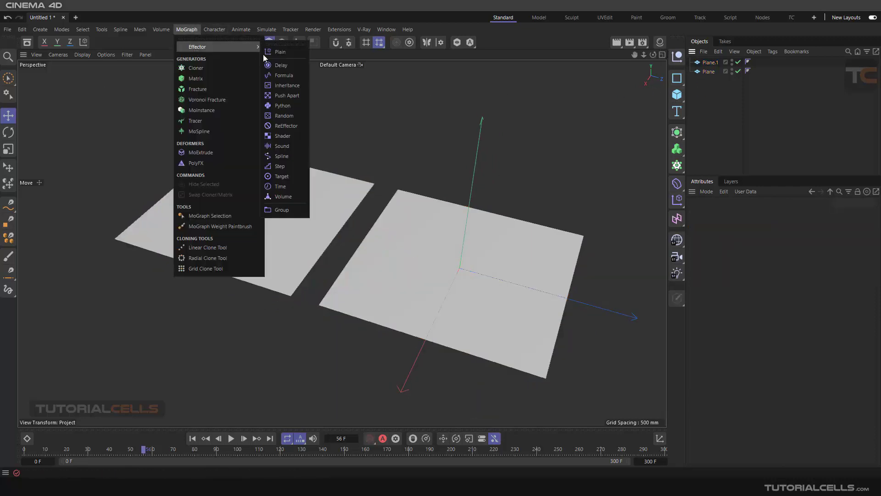
{"action": "left_click", "coordinate": [291, 136]}
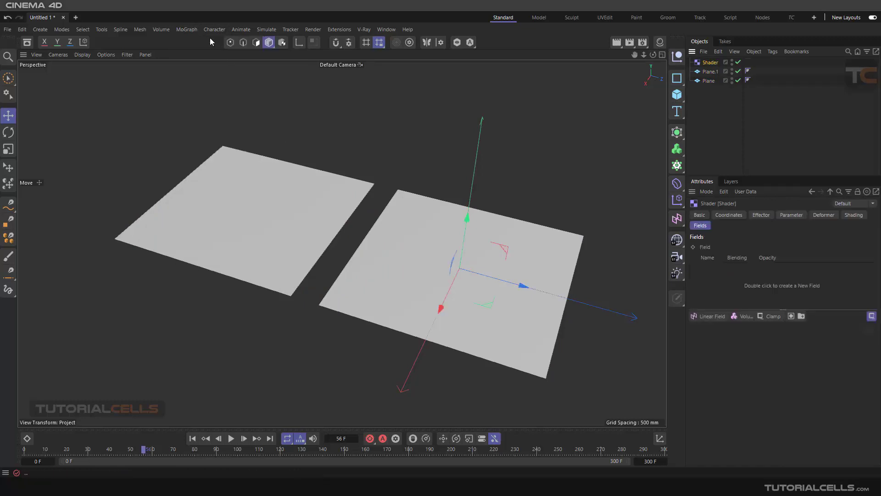
{"action": "left_click", "coordinate": [180, 29]}
{"action": "mouse_move", "coordinate": [201, 47]}
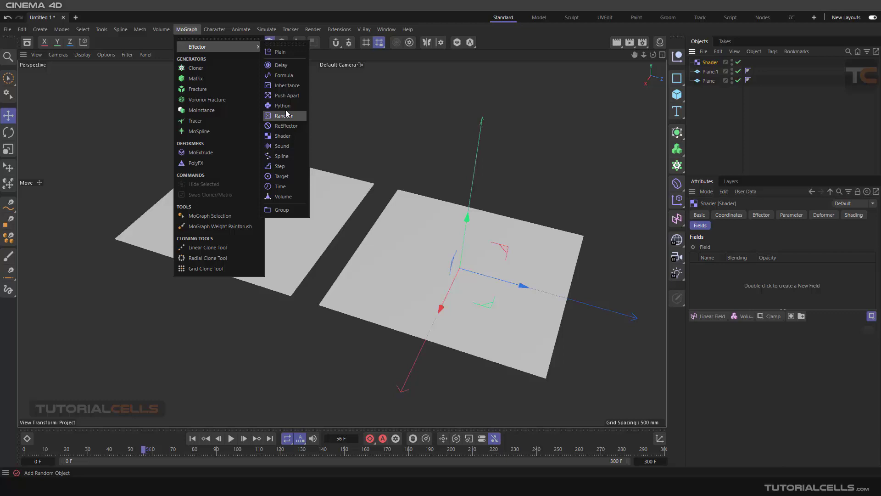
{"action": "left_click", "coordinate": [283, 136]}
Parent Shader under Plane and Shader.1 under Plane.1 in the Object Manager.
{"action": "left_click", "coordinate": [711, 72]}
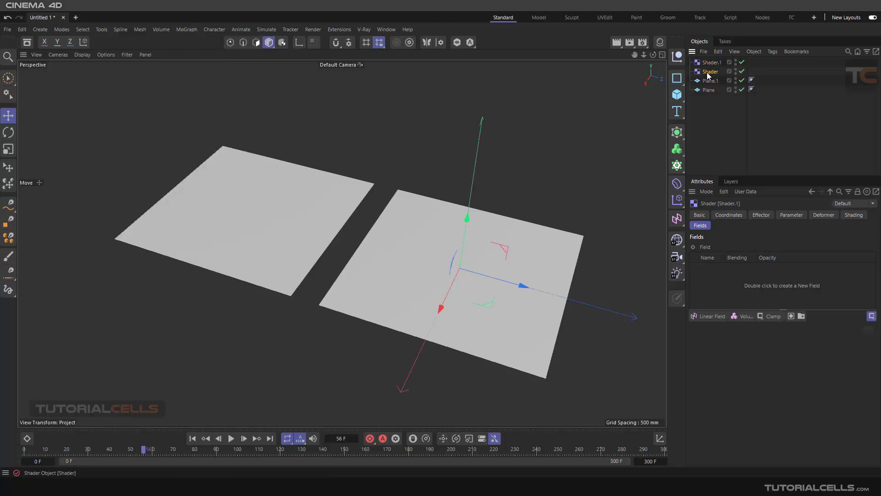
{"action": "left_click_drag", "start_coordinate": [713, 91], "coordinate": [712, 92]}
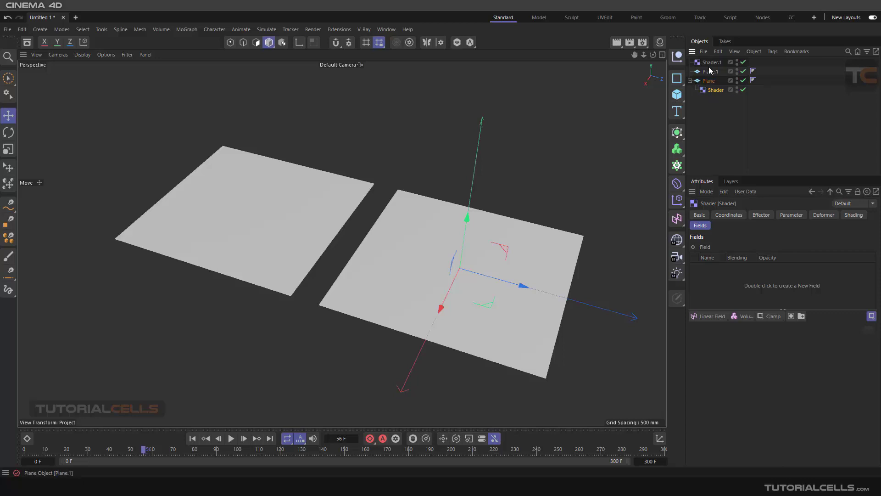
{"action": "left_click_drag", "start_coordinate": [711, 63], "coordinate": [706, 73]}
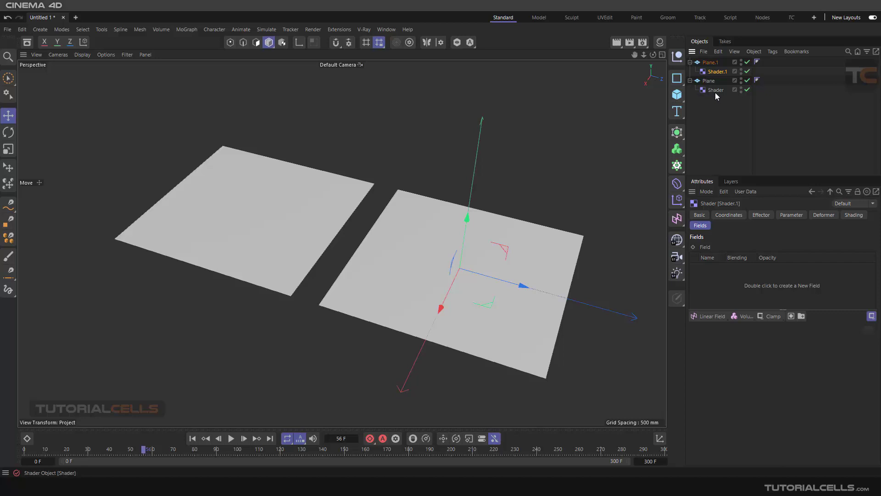
{"action": "left_click", "coordinate": [714, 90]}
On Shader's Parameter tab, uncheck Scale, check Position, and raise P.Z.
{"action": "left_click", "coordinate": [788, 215]}
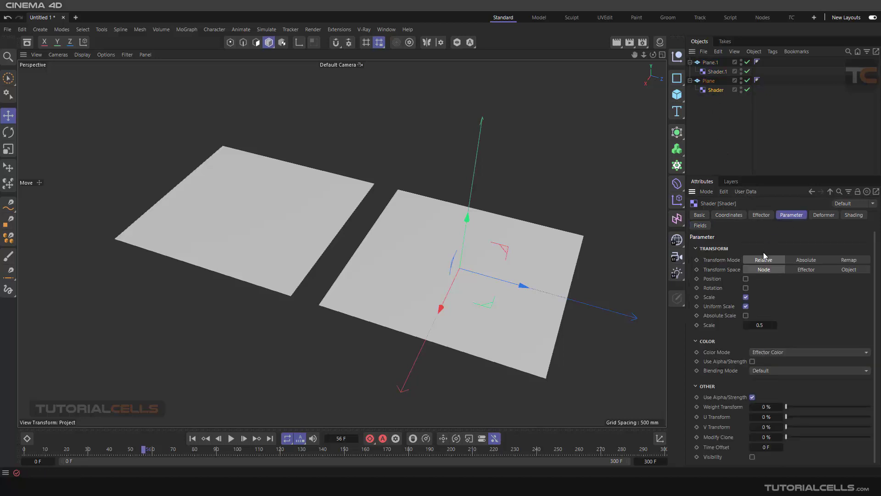
{"action": "left_click", "coordinate": [746, 297]}
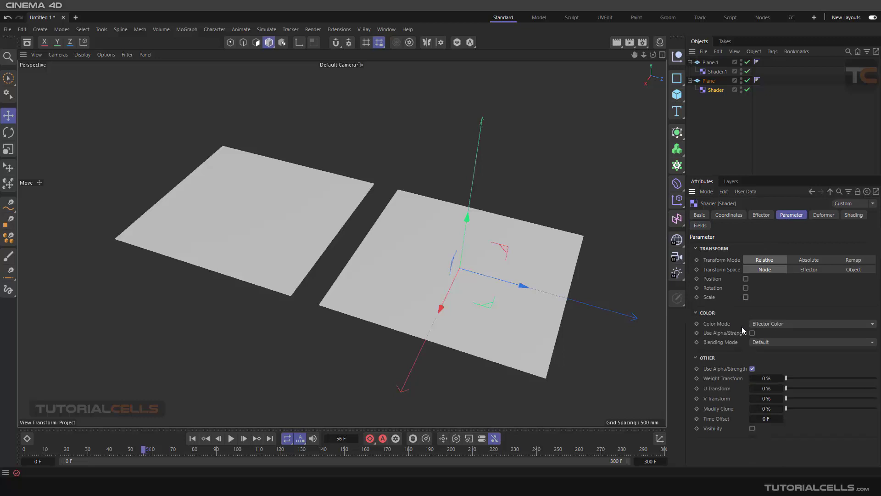
{"action": "left_click", "coordinate": [745, 279]}
{"action": "left_click_drag", "start_coordinate": [753, 309], "coordinate": [756, 309]}
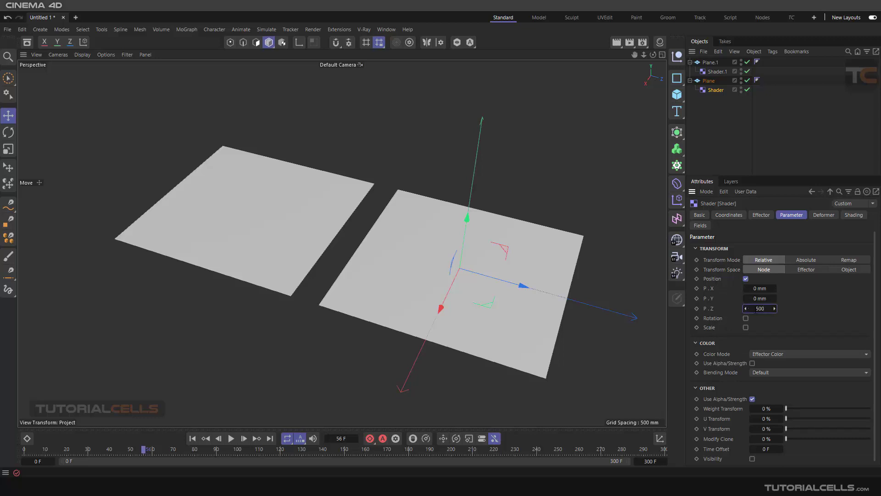
On Shader.1, uncheck Scale, check Position, and set P.Z to 500 mm.
{"action": "left_click", "coordinate": [715, 72]}
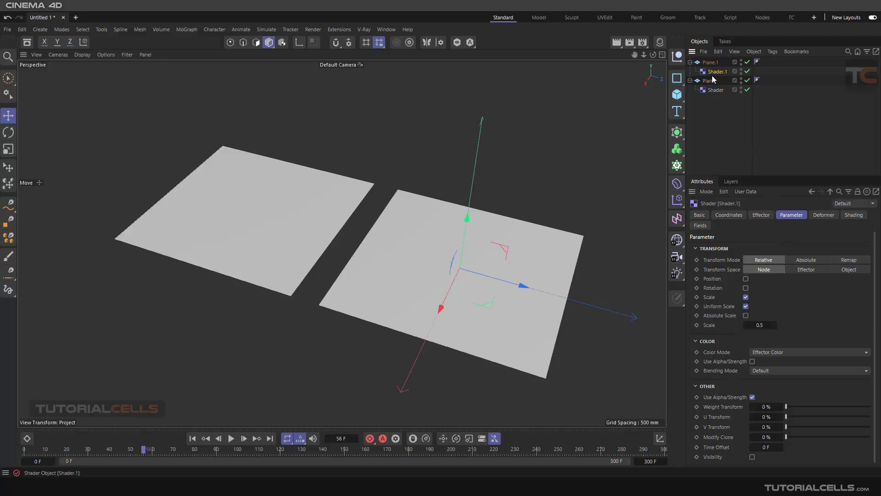
{"action": "left_click", "coordinate": [746, 297]}
{"action": "left_click", "coordinate": [746, 279]}
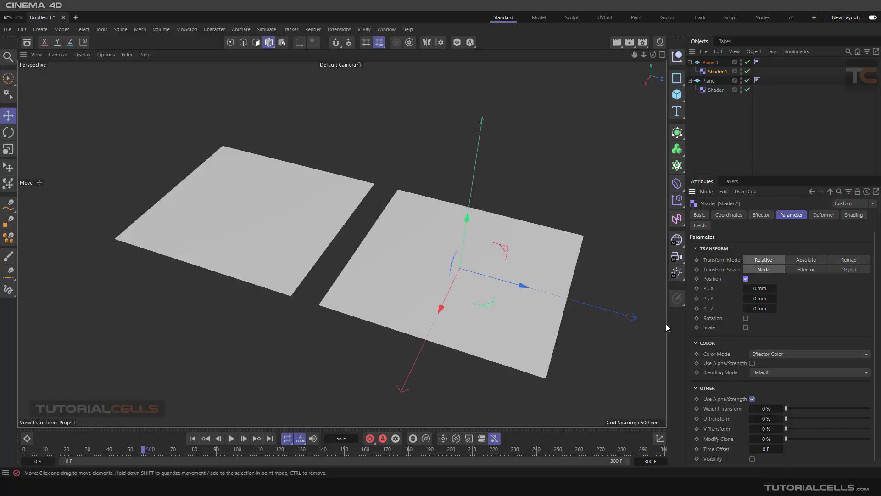
{"action": "left_click", "coordinate": [764, 309]}
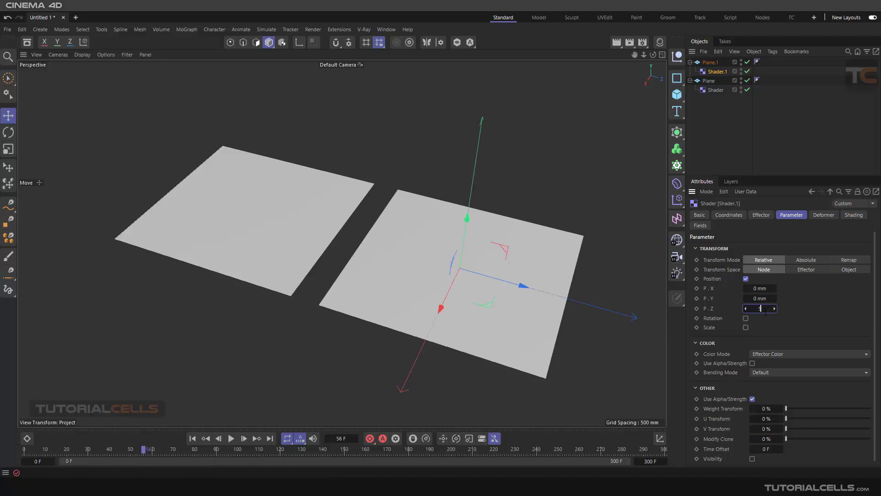
{"action": "key", "text": "Return"}
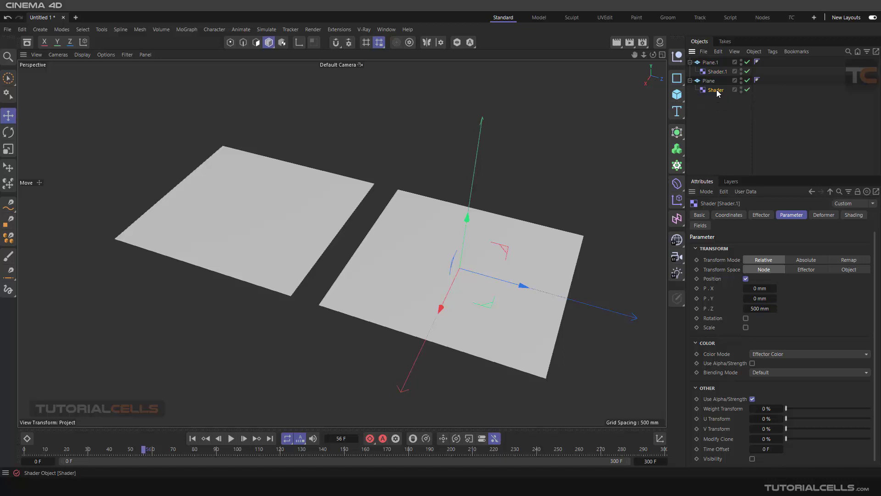
Set Deformer > Deformation to Point on both Shader and Shader.1.
{"action": "left_click", "coordinate": [715, 72]}
{"action": "left_click", "coordinate": [715, 90], "text": "ctrl"}
{"action": "left_click", "coordinate": [828, 216]}
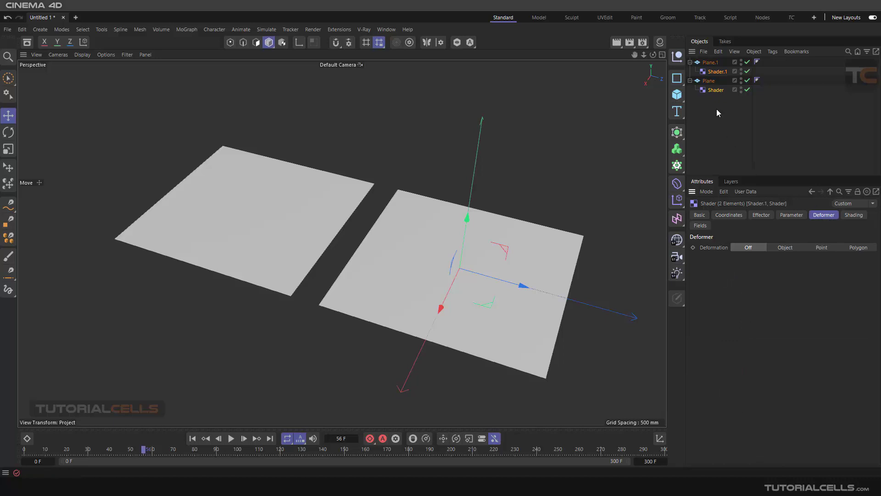
{"action": "left_click", "coordinate": [809, 247]}
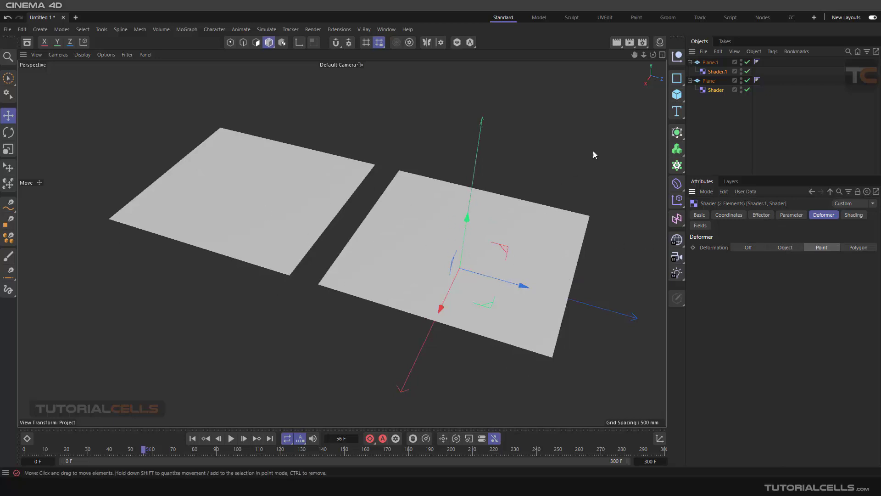
{"action": "left_click", "coordinate": [712, 73]}
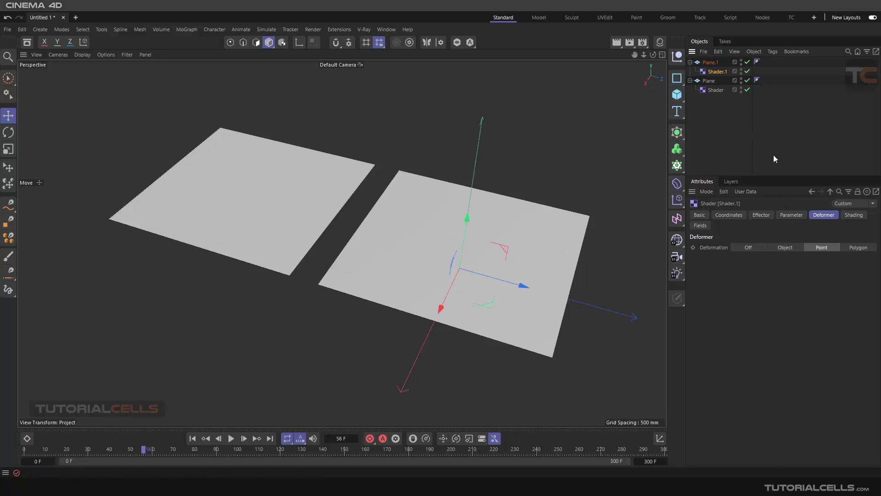
{"action": "left_click", "coordinate": [850, 216]}
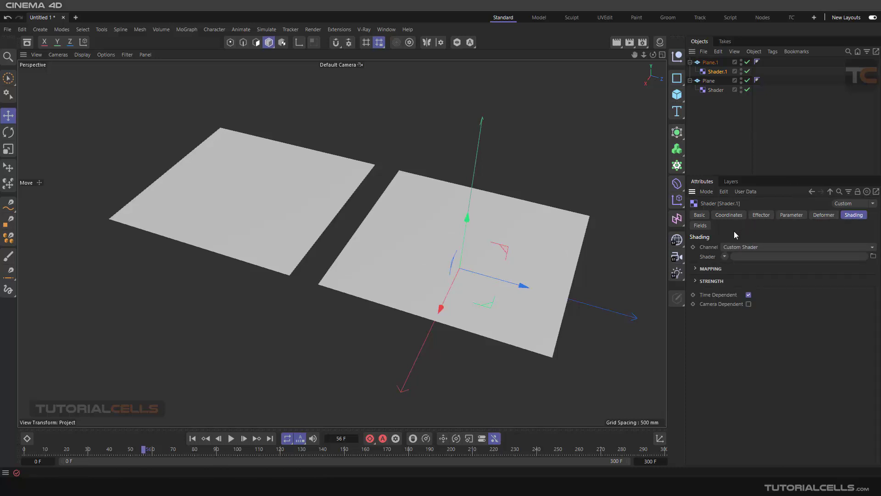
Load Surfaces > Cyclone as Shader.1's shader so the left plane swirls.
{"action": "left_click", "coordinate": [725, 256]}
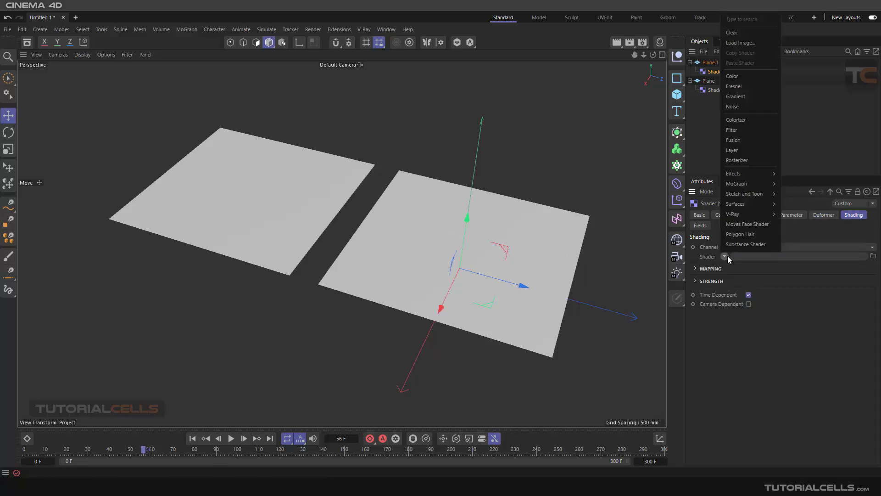
{"action": "mouse_move", "coordinate": [742, 204]}
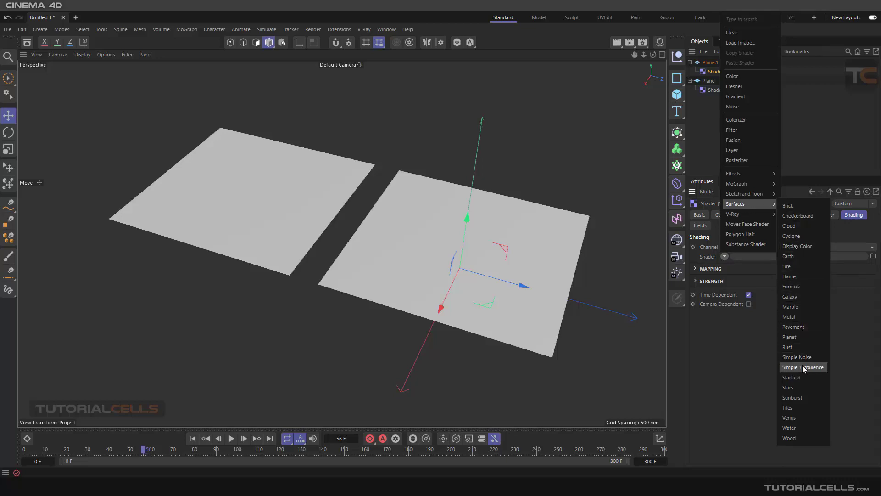
{"action": "left_click", "coordinate": [793, 236]}
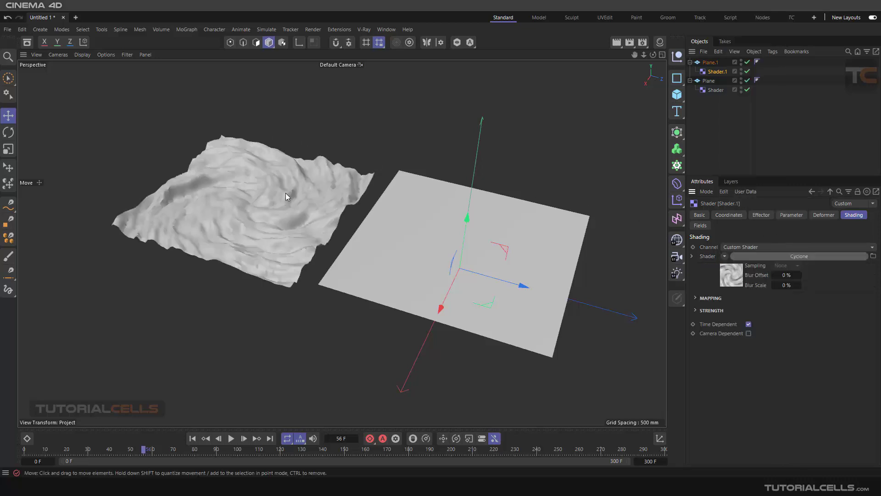
{"action": "left_click_drag", "start_coordinate": [278, 187], "coordinate": [286, 202], "text": "alt"}
Open the Cyclone shader's settings and enable Animate on its preview.
{"action": "right_click", "coordinate": [734, 278]}
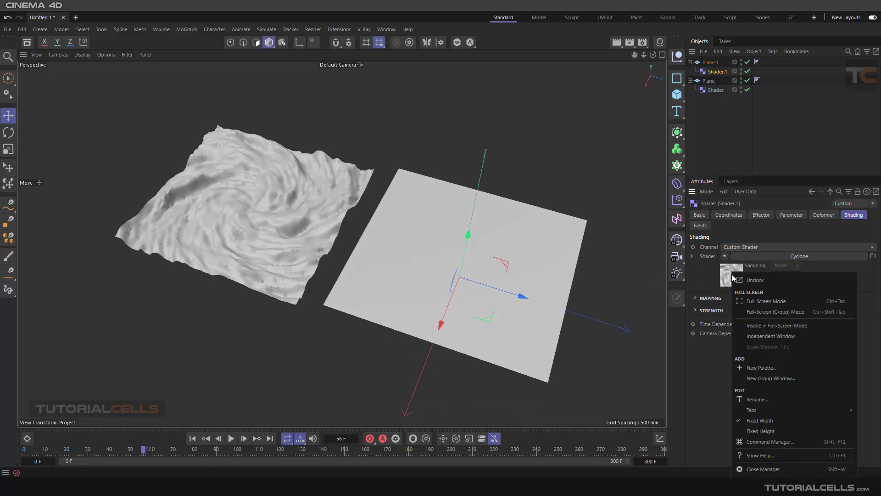
{"action": "left_click", "coordinate": [729, 286]}
{"action": "left_click", "coordinate": [729, 285]}
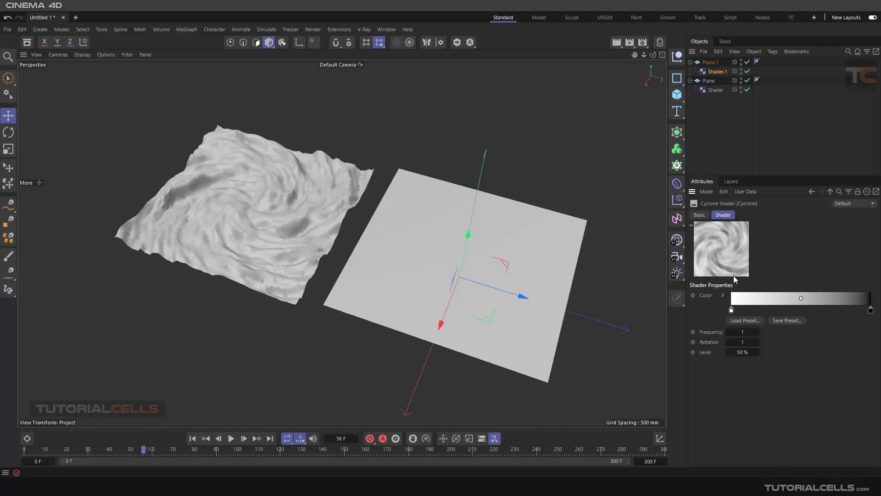
{"action": "right_click", "coordinate": [722, 242]}
{"action": "left_click", "coordinate": [733, 208]}
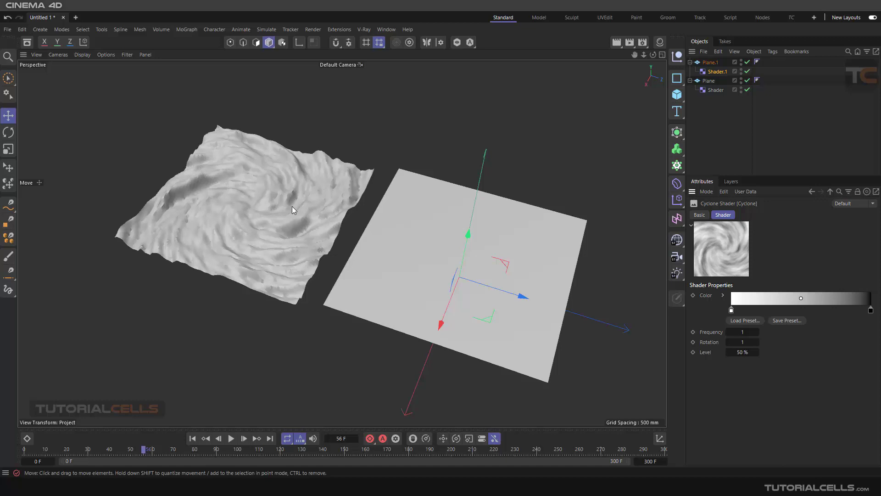
Rewind the timeline to frame 0 and view the swirling terrain from above.
{"action": "mouse_move", "coordinate": [274, 208]}
{"action": "left_mouse_down", "text": "alt"}
{"action": "mouse_move", "coordinate": [299, 165]}
{"action": "mouse_move", "coordinate": [275, 196]}
{"action": "left_mouse_up", "text": "alt"}
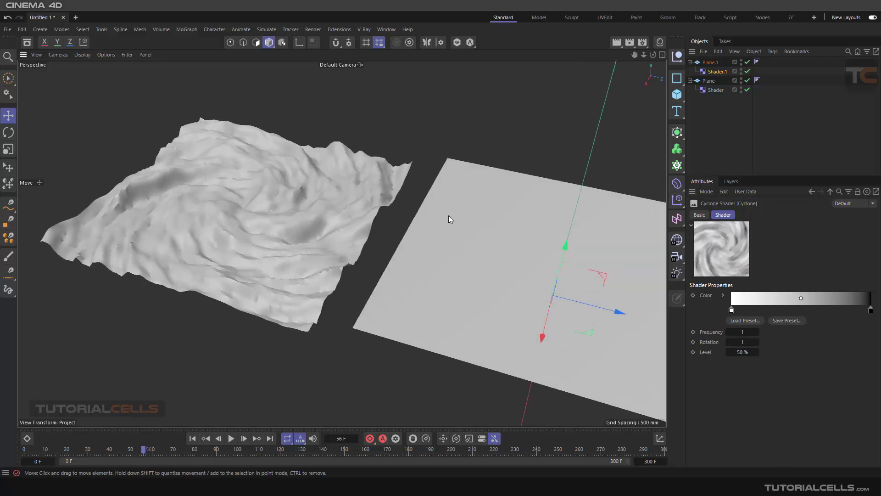
{"action": "scroll", "coordinate": [335, 188], "scroll_direction": "down", "scroll_amount": 3}
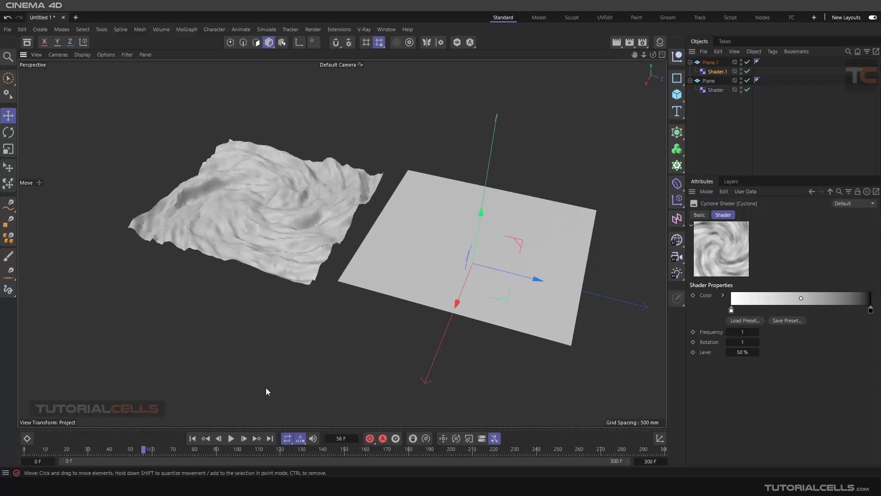
{"action": "left_click", "coordinate": [192, 439]}
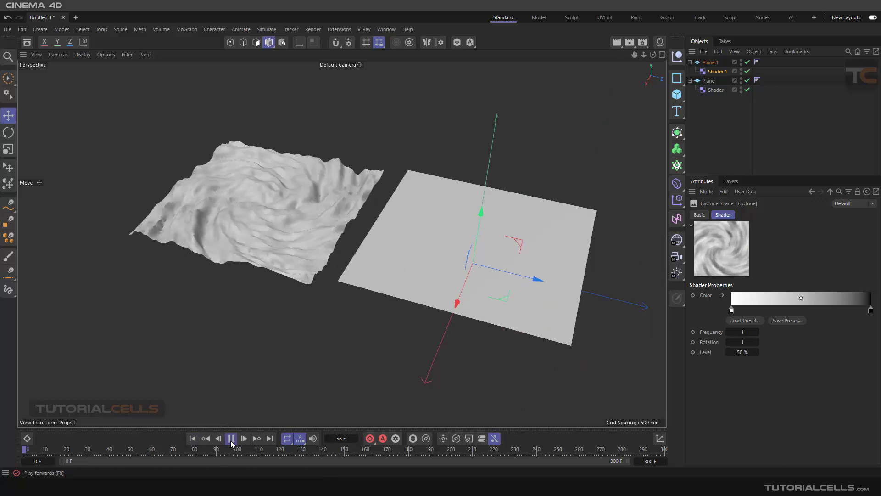
{"action": "left_click_drag", "start_coordinate": [299, 263], "coordinate": [299, 282], "text": "alt"}
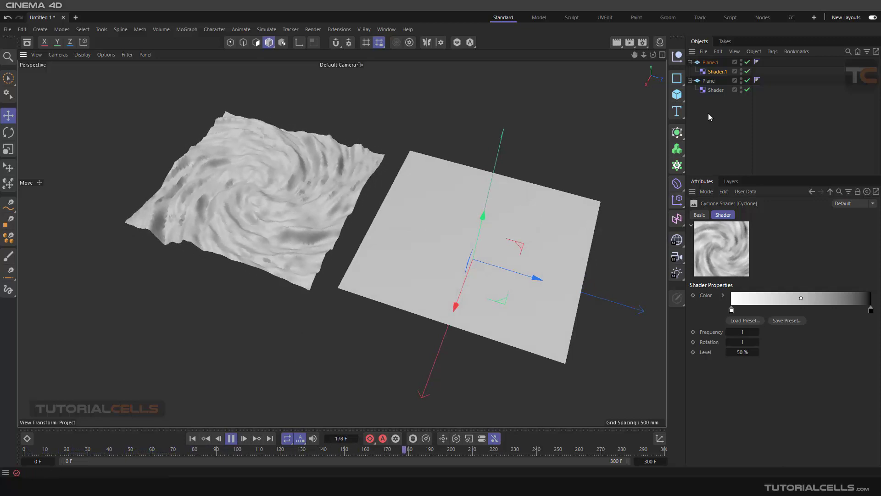
Lower Shader.1's P.Z position offset from 500 mm to about 350 mm.
{"action": "left_click", "coordinate": [717, 71]}
{"action": "left_click", "coordinate": [792, 215]}
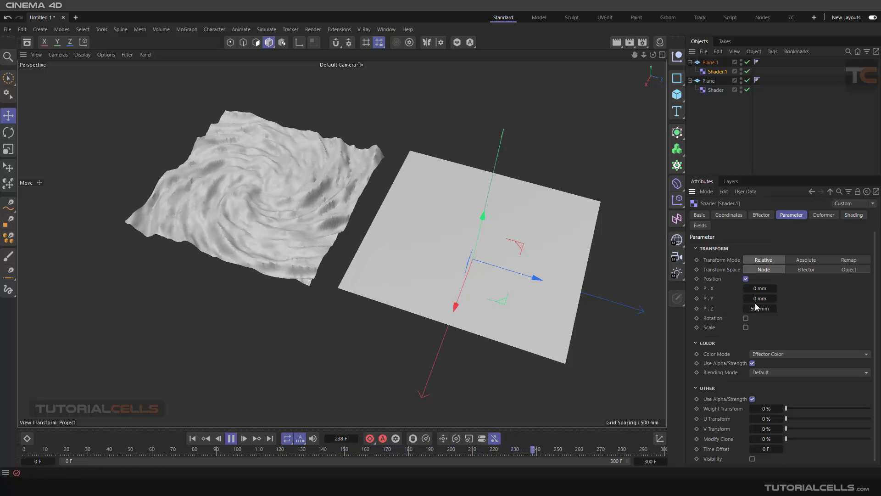
{"action": "left_click_drag", "start_coordinate": [756, 307], "coordinate": [753, 307]}
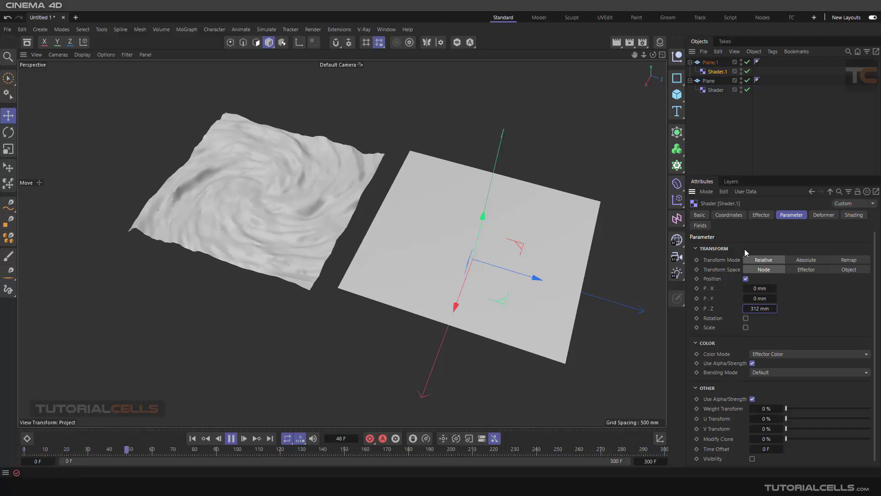
{"action": "left_click_drag", "start_coordinate": [760, 308], "coordinate": [767, 309]}
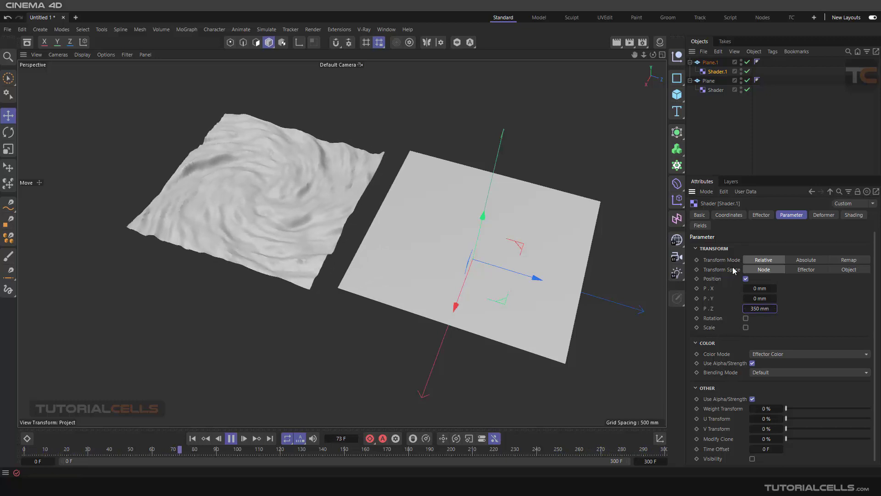
Nest Plane.1 under a level-2 Subdivision Surface and nudge the swirling terrain slightly.
{"action": "left_click", "coordinate": [678, 133], "text": "alt"}
{"action": "key", "text": "ctrl+z"}
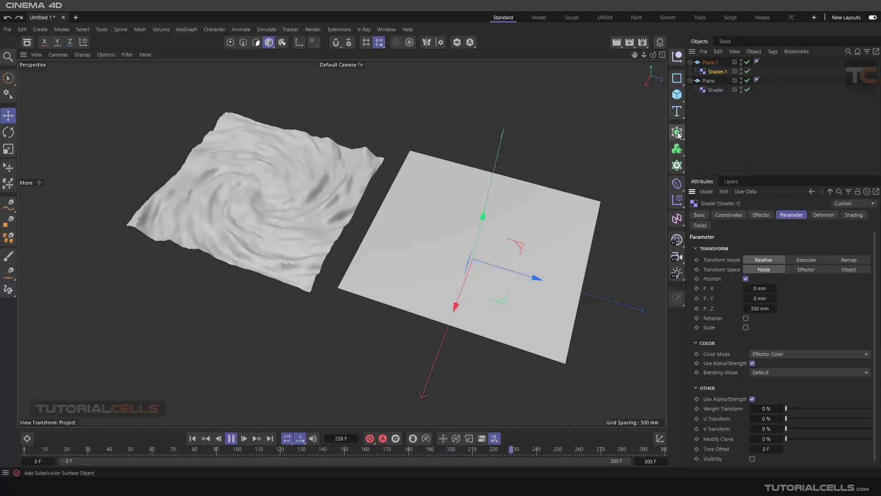
{"action": "left_click", "coordinate": [678, 132], "text": "alt"}
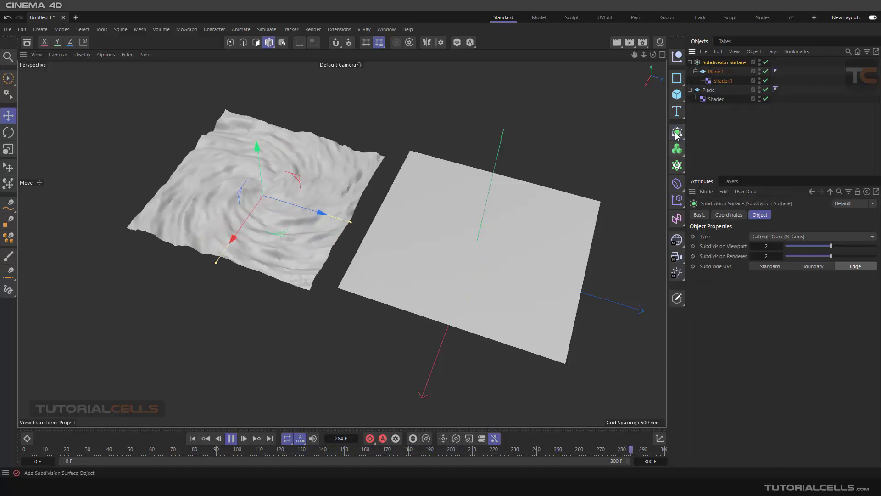
{"action": "scroll", "coordinate": [311, 192], "scroll_direction": "up", "scroll_amount": 5}
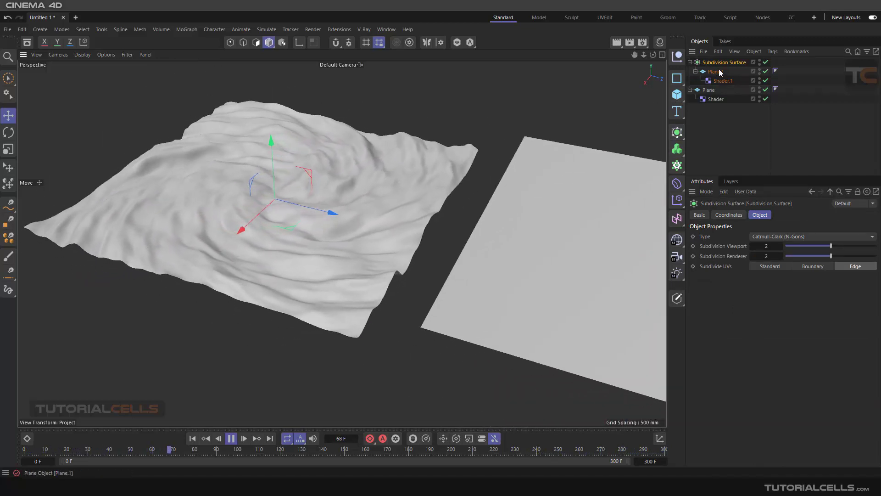
{"action": "left_click_drag", "start_coordinate": [404, 211], "coordinate": [390, 225]}
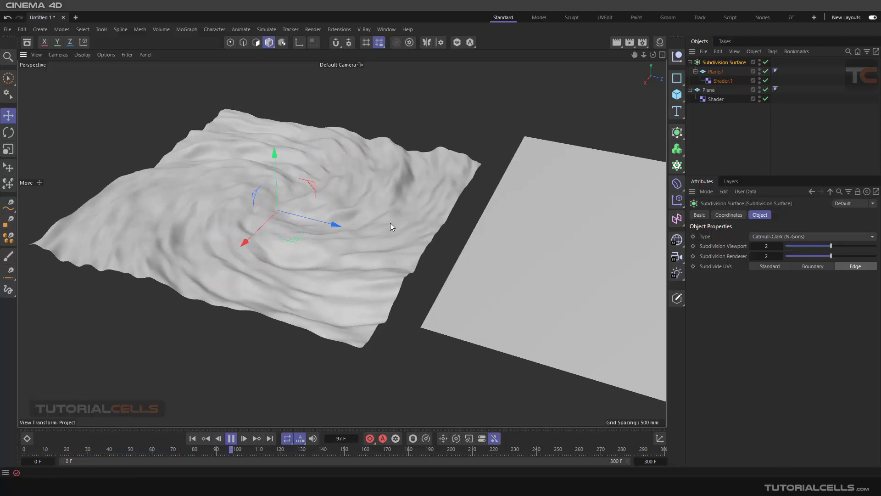
{"action": "scroll", "coordinate": [409, 229], "scroll_direction": "up", "scroll_amount": 2}
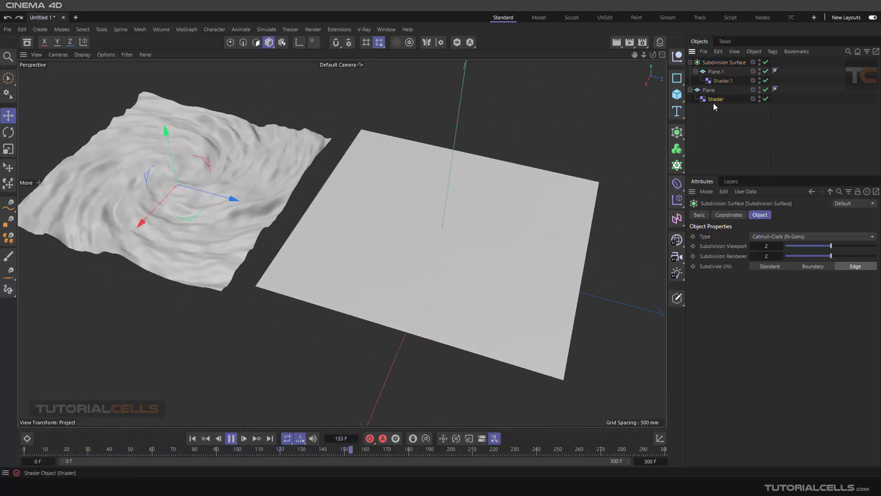
Set the Shader effector's Shading shader to Surfaces > Fire, raising ridges on the right plane.
{"action": "left_click", "coordinate": [715, 99]}
{"action": "left_click", "coordinate": [818, 214]}
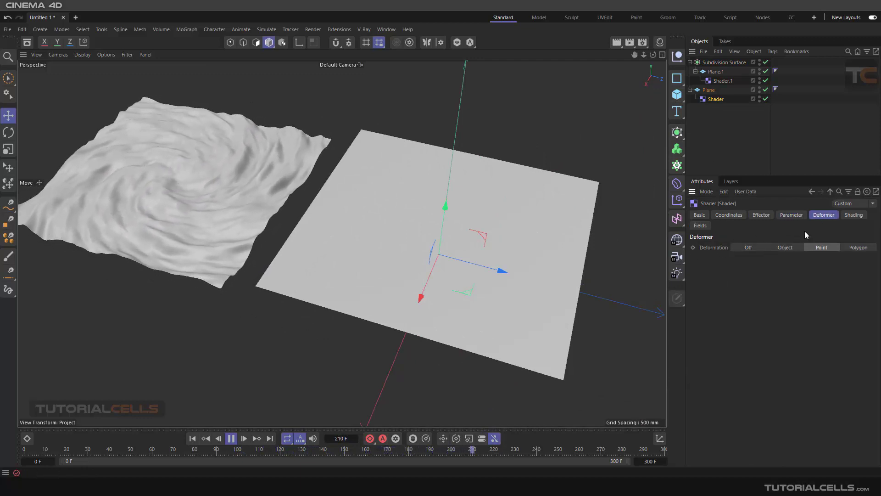
{"action": "left_click", "coordinate": [851, 215]}
{"action": "left_click", "coordinate": [725, 256]}
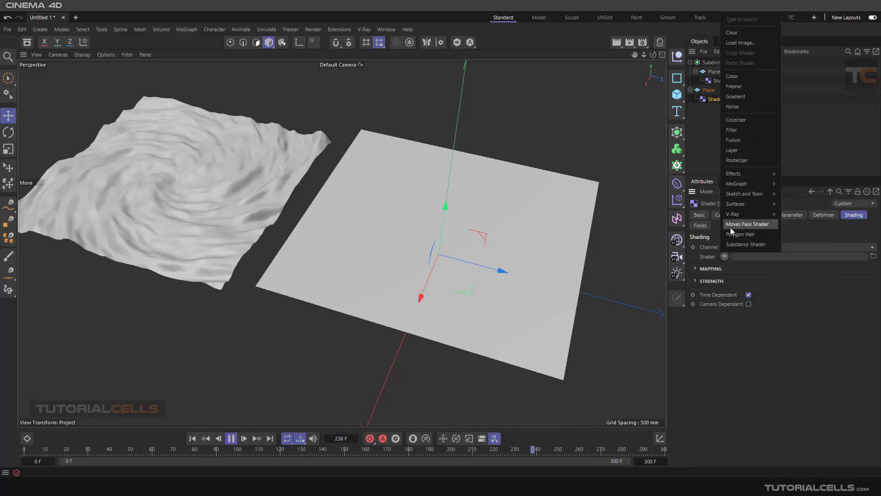
{"action": "mouse_move", "coordinate": [728, 210]}
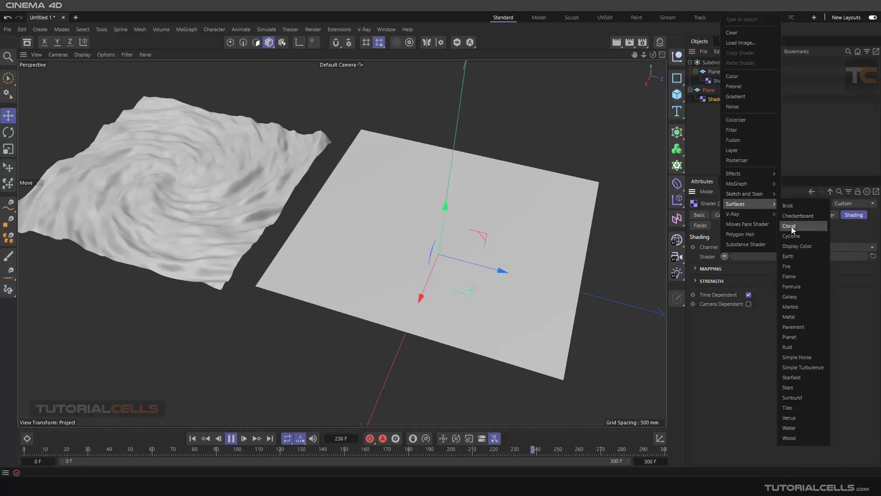
{"action": "left_click", "coordinate": [791, 266]}
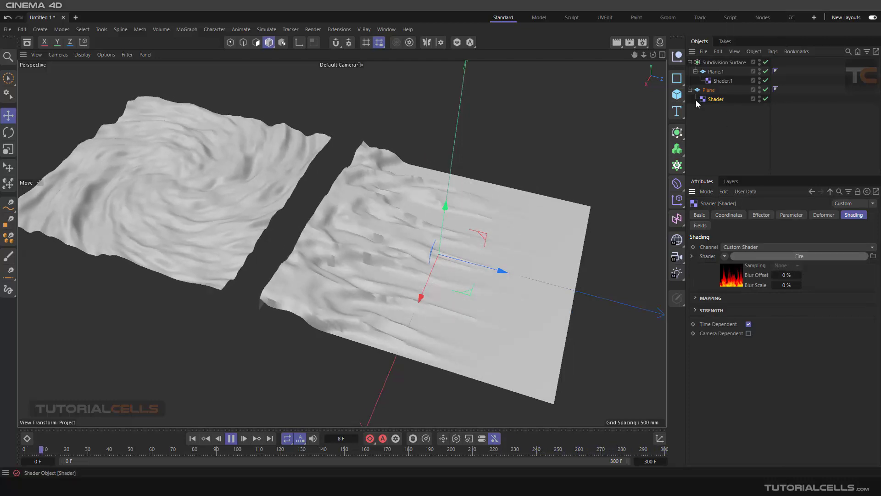
Disable the Shader.1 swirl effector so the left plane goes flat.
{"action": "left_click", "coordinate": [765, 81]}
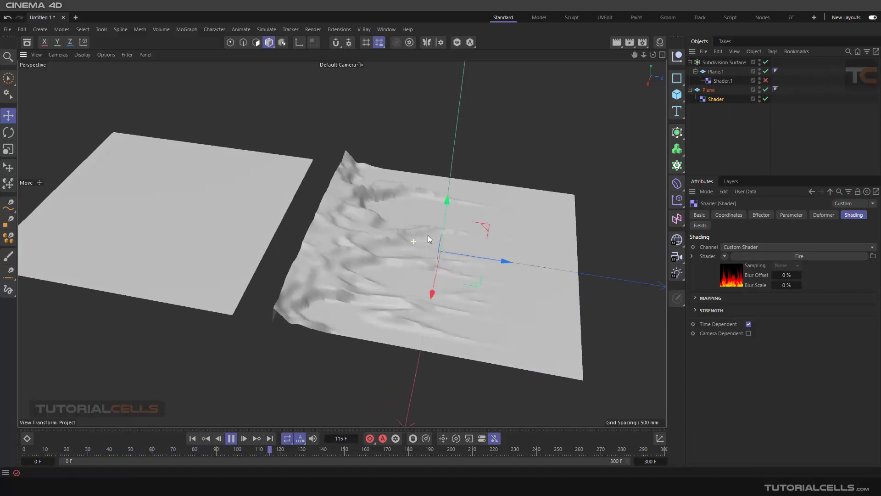
{"action": "scroll", "coordinate": [407, 244], "scroll_direction": "up", "scroll_amount": 2}
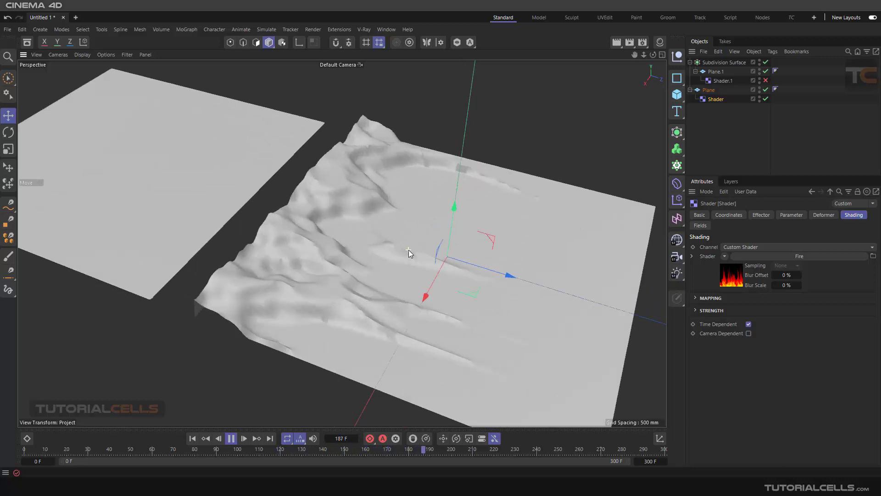
{"action": "left_click_drag", "start_coordinate": [409, 249], "coordinate": [384, 244], "text": "alt"}
Switch the Fire effector from scale to position displacement with P.Z at 492 mm.
{"action": "left_click", "coordinate": [791, 215]}
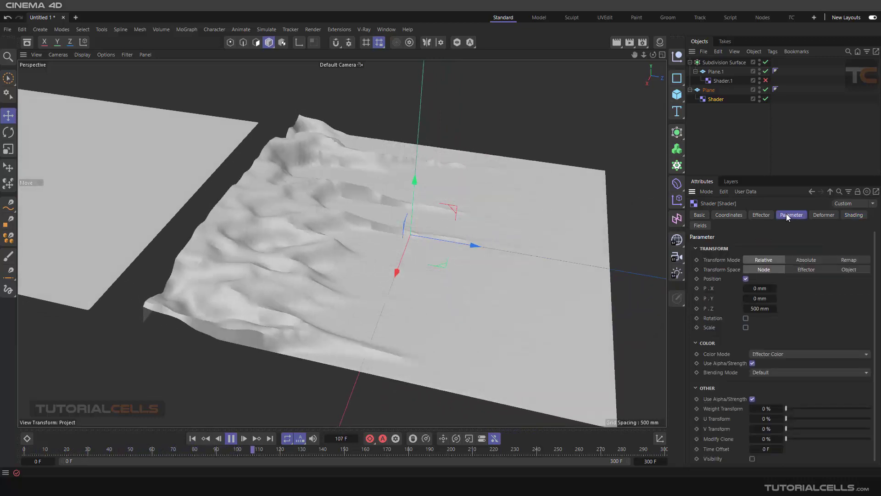
{"action": "left_click", "coordinate": [746, 297]}
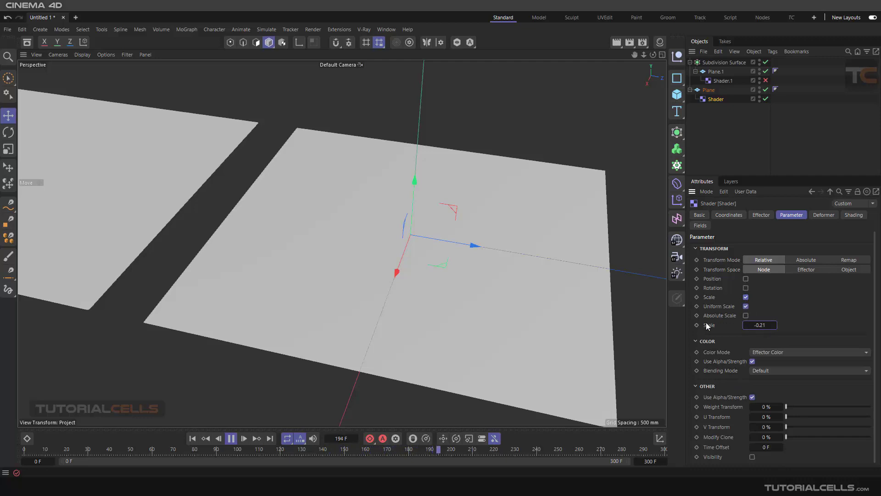
{"action": "left_click_drag", "start_coordinate": [420, 278], "coordinate": [415, 252], "text": "alt"}
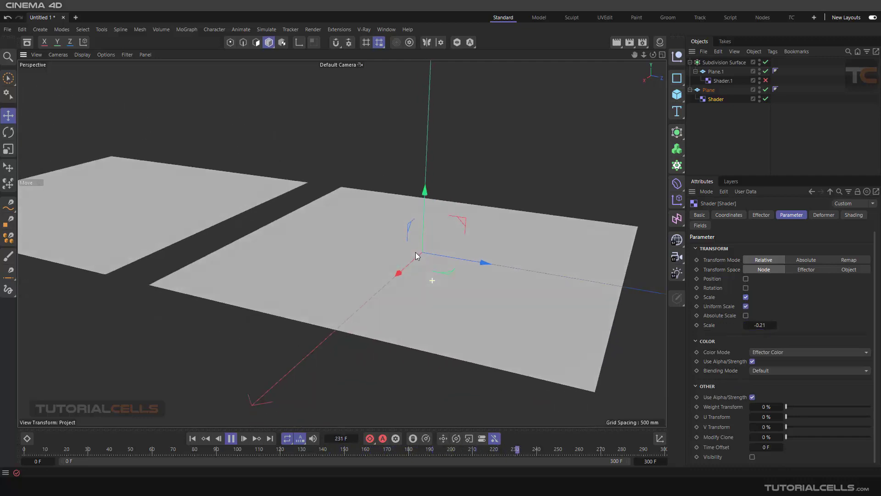
{"action": "left_click", "coordinate": [746, 298]}
{"action": "left_click", "coordinate": [746, 278]}
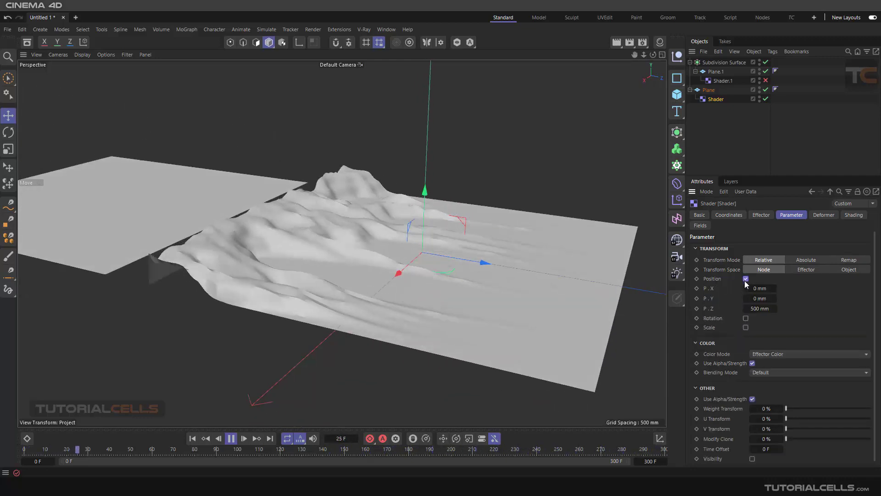
{"action": "left_click_drag", "start_coordinate": [775, 309], "coordinate": [775, 261]}
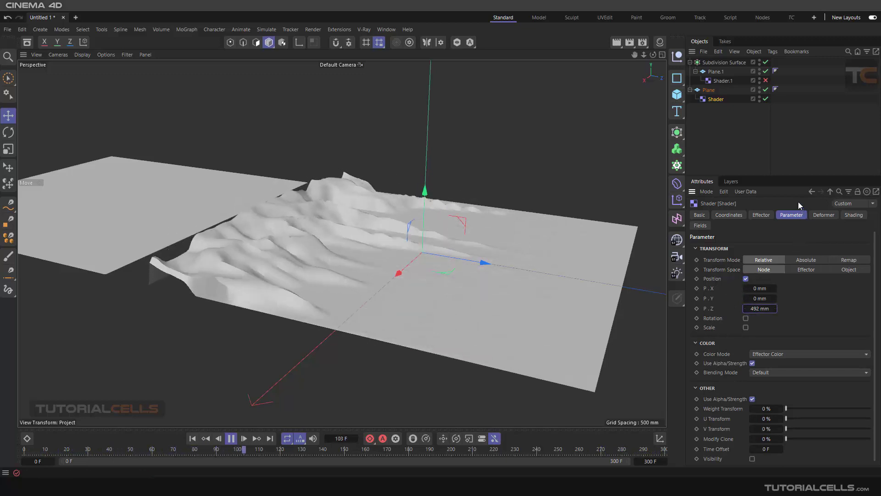
Open the Fire shader's settings, stop playback at frame 230, and set its preview to Animate.
{"action": "left_click", "coordinate": [853, 214]}
{"action": "left_click", "coordinate": [739, 275]}
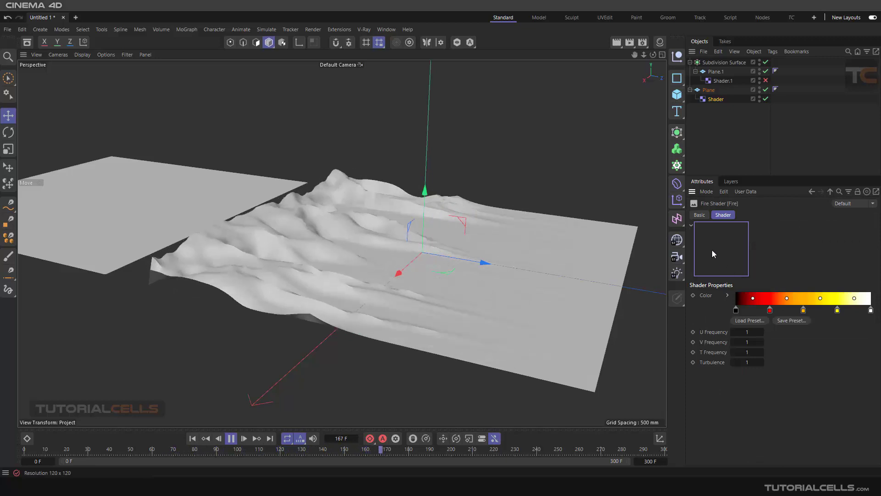
{"action": "left_click", "coordinate": [232, 437]}
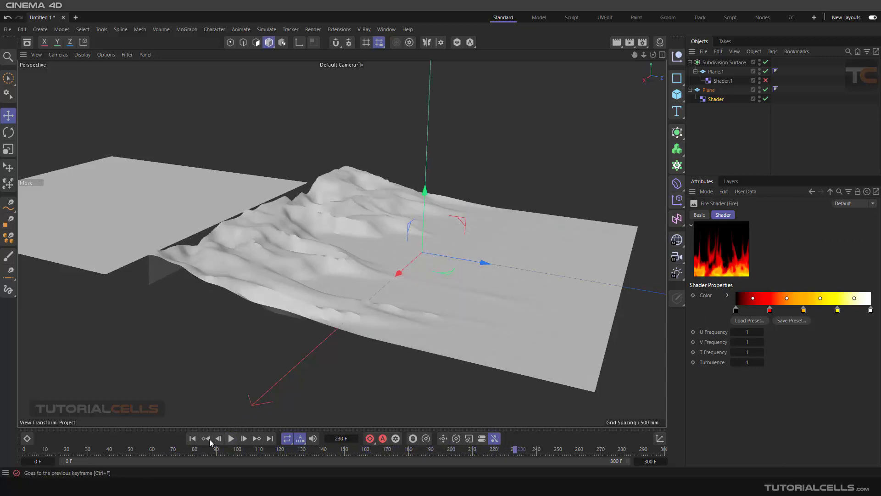
{"action": "right_click", "coordinate": [731, 255]}
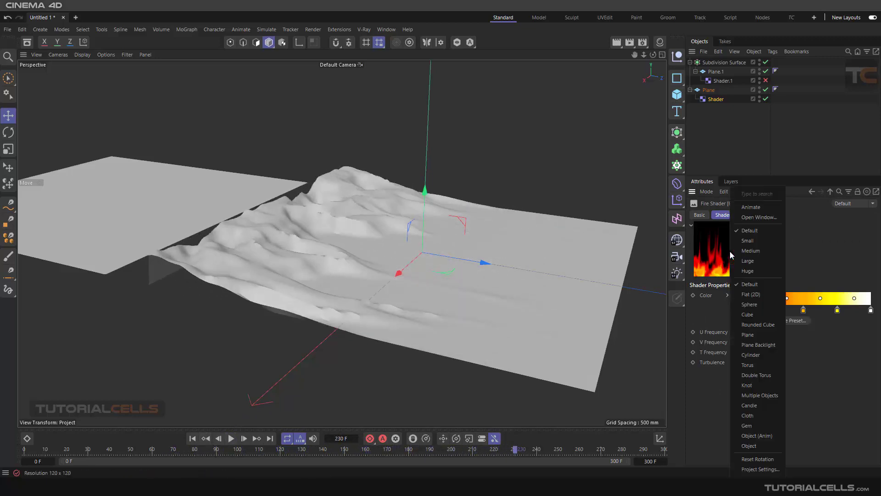
{"action": "left_click", "coordinate": [751, 207]}
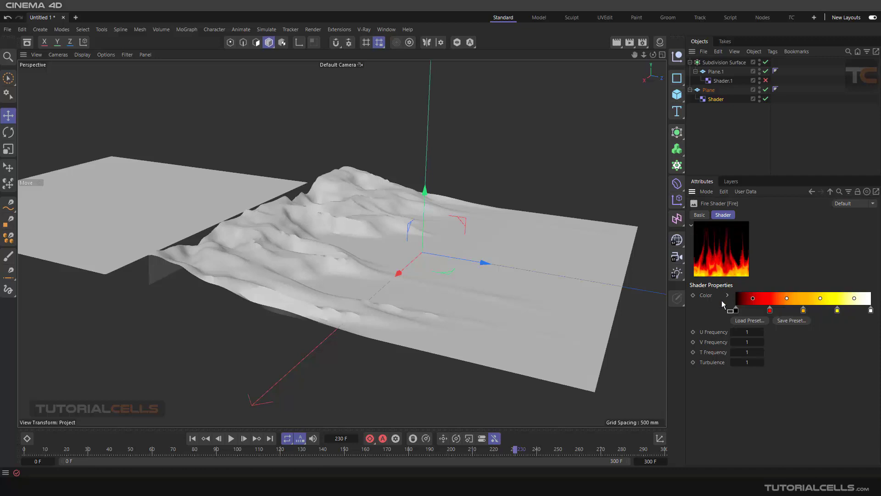
Re-enable Shader.1, resume playback, and reframe the viewport around both deforming planes.
{"action": "scroll", "coordinate": [327, 260], "scroll_direction": "down", "scroll_amount": 2}
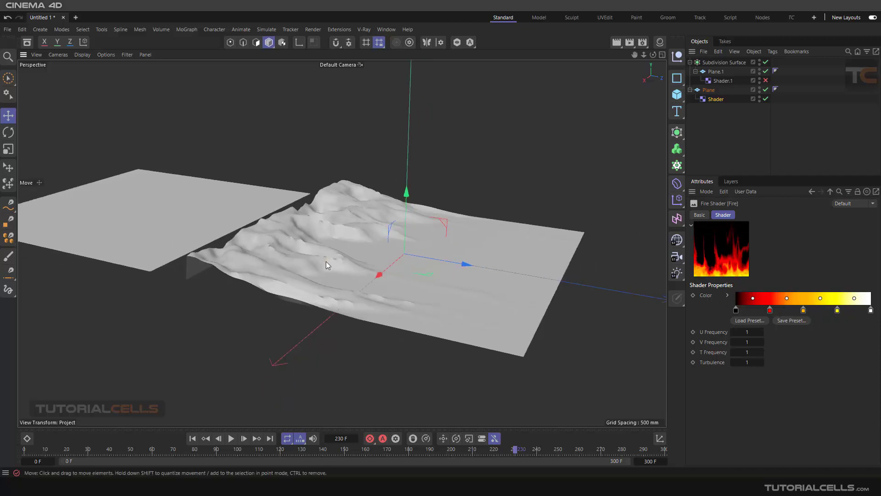
{"action": "left_click_drag", "start_coordinate": [326, 261], "coordinate": [335, 288], "text": "alt"}
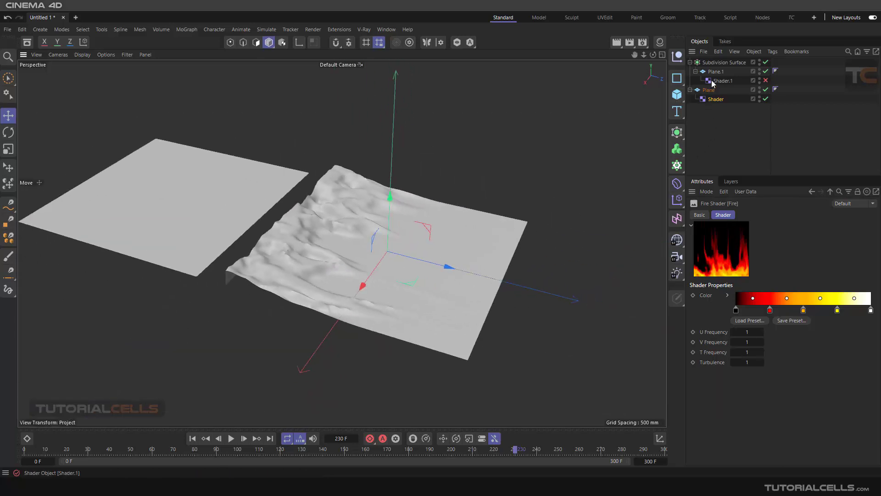
{"action": "left_click", "coordinate": [713, 82]}
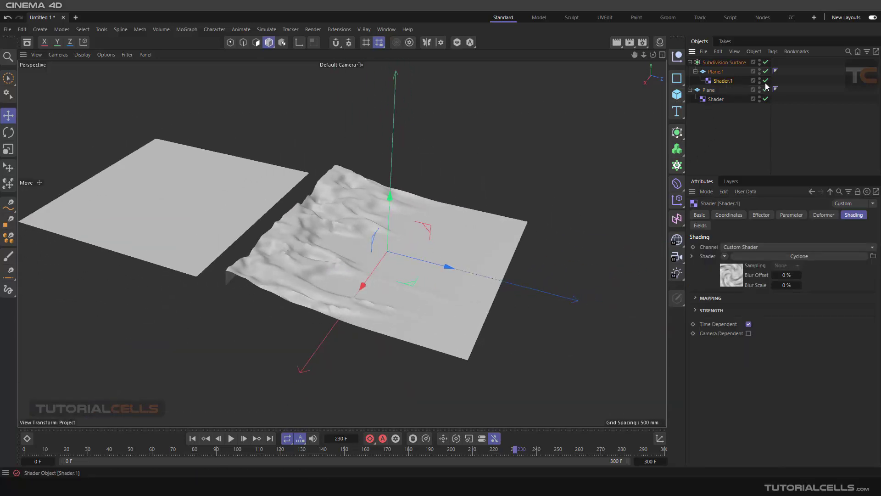
{"action": "left_click", "coordinate": [232, 438]}
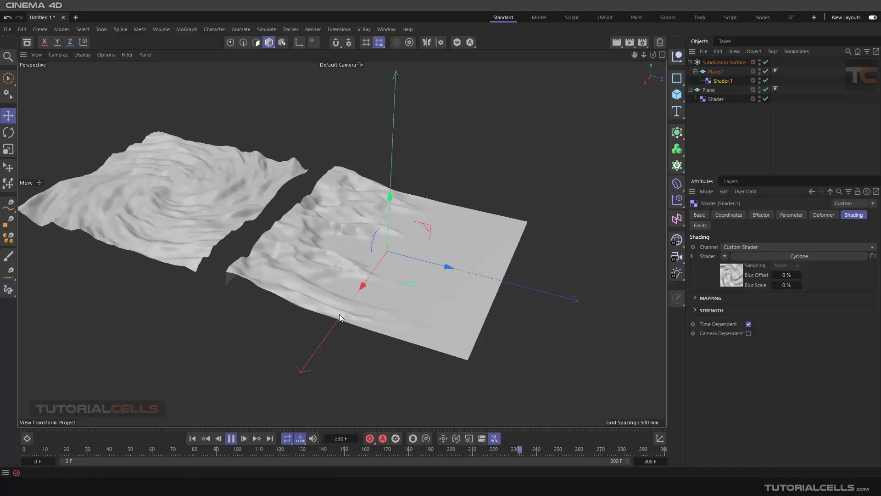
{"action": "middle_click_drag", "start_coordinate": [345, 298], "coordinate": [418, 312], "text": "alt"}
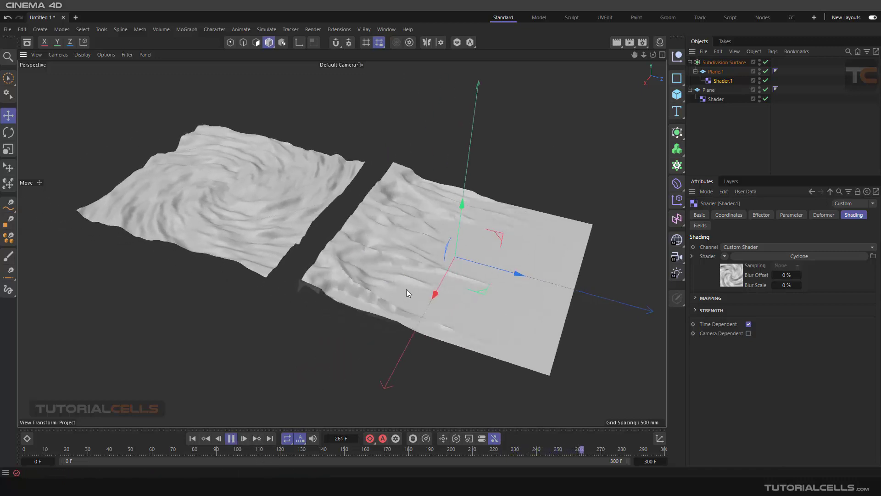